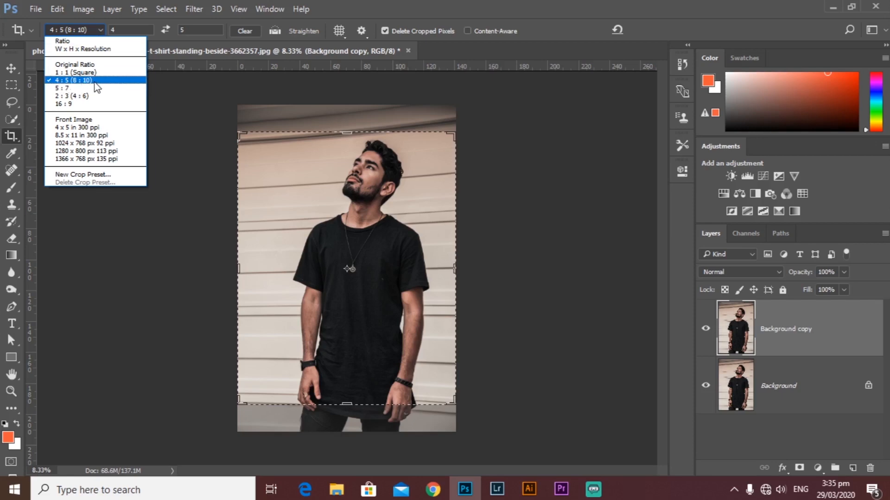
- Crop the photo to a 4 : 5 (8 : 10) ratio, shifting it slightly upward within the crop frame
click(94, 82)
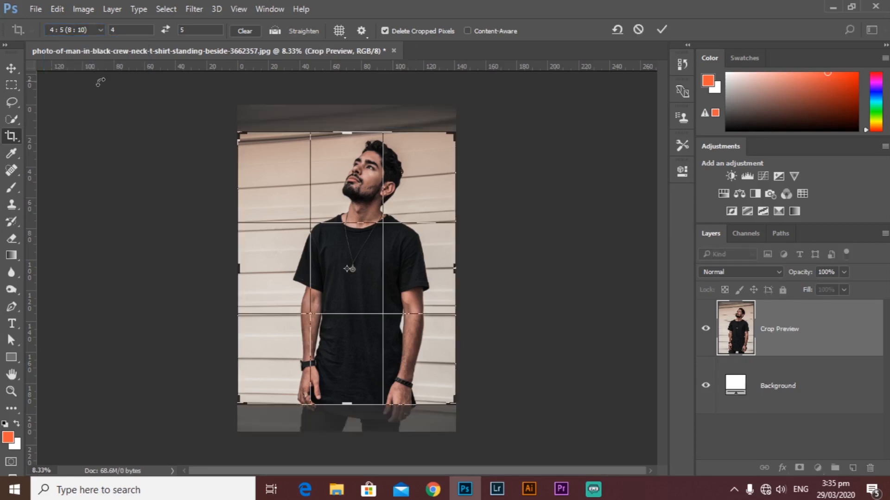
drag(364, 190, 366, 187)
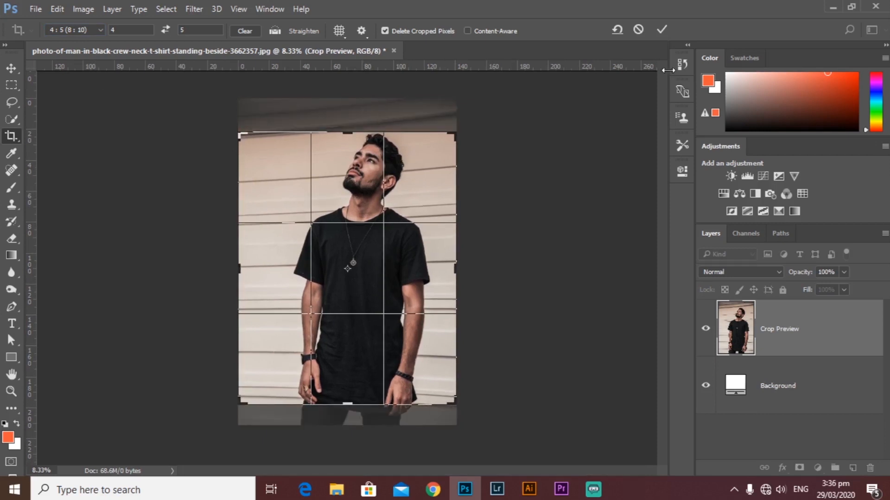
click(662, 30)
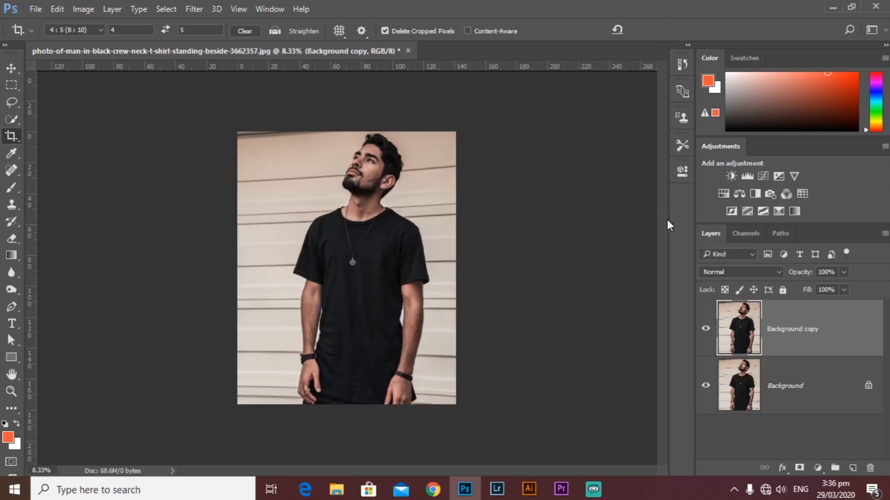
- Add a Solid Color fill layer in orange ff573a above the Background copy layer
click(819, 469)
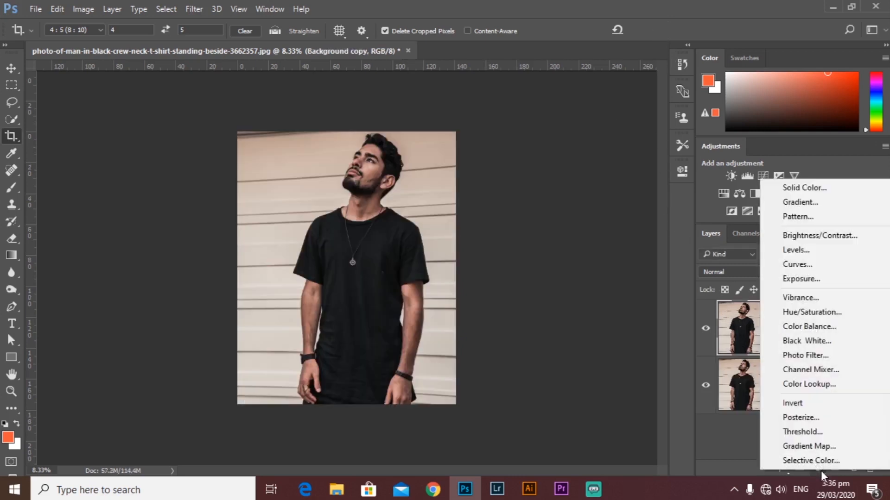
click(822, 471)
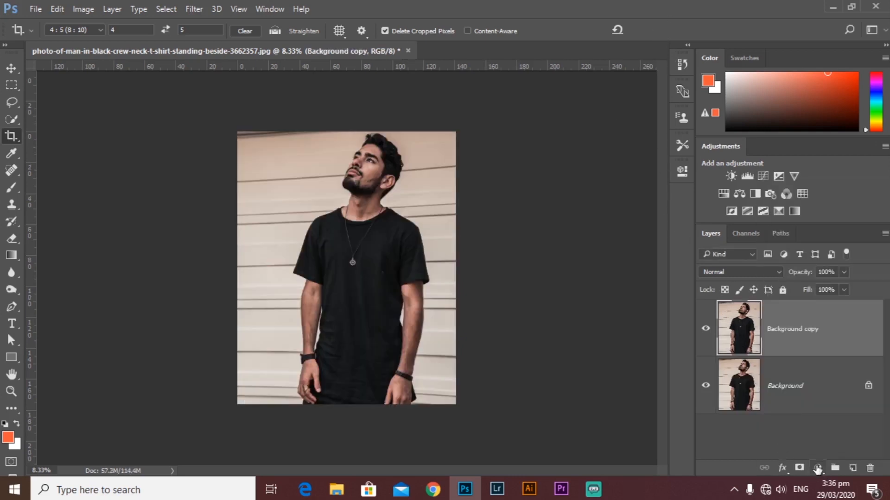
click(816, 467)
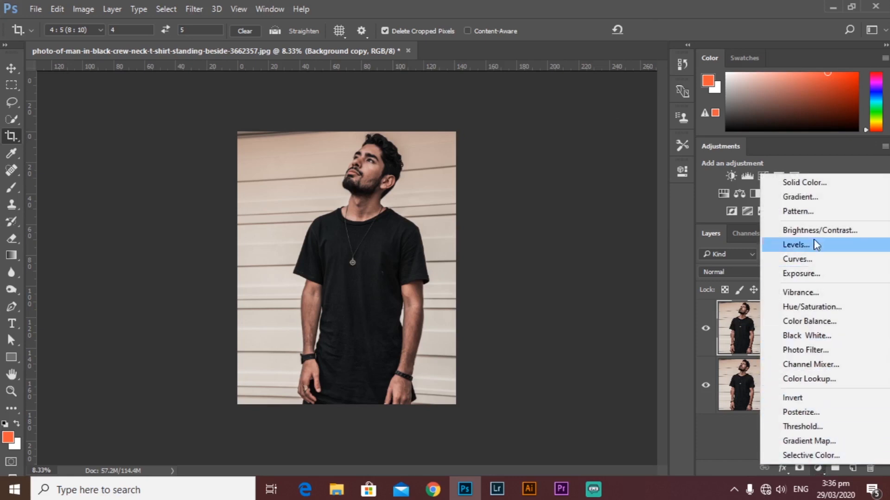
click(814, 183)
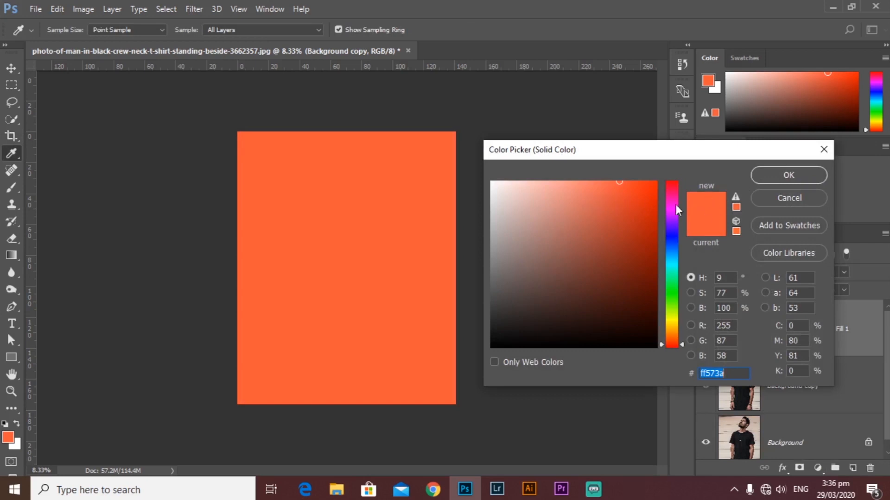
drag(619, 181, 621, 181)
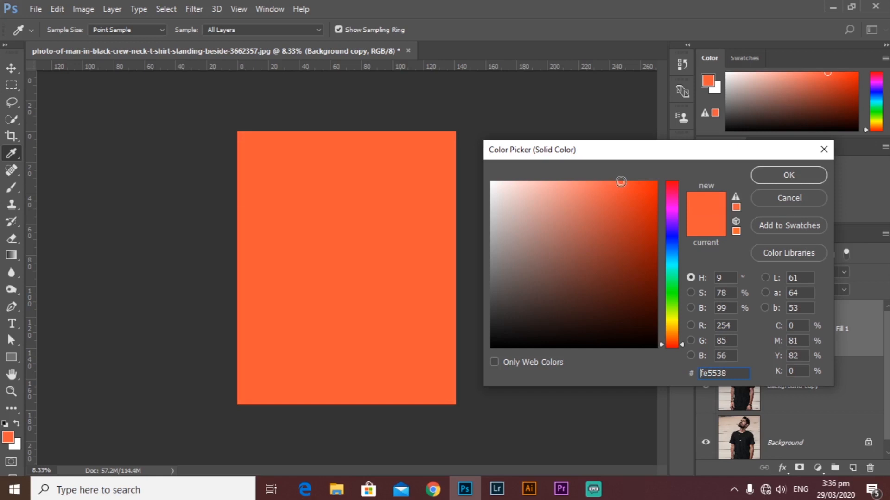
click(705, 226)
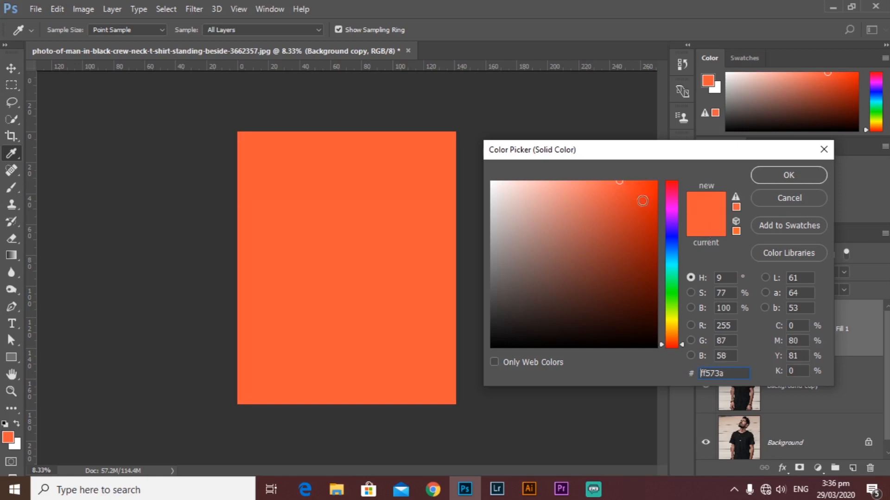
click(786, 177)
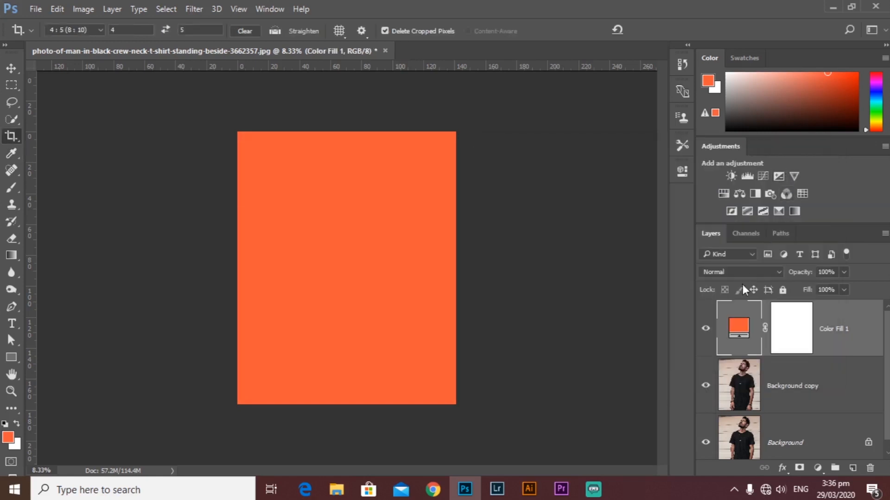
double_click(737, 325)
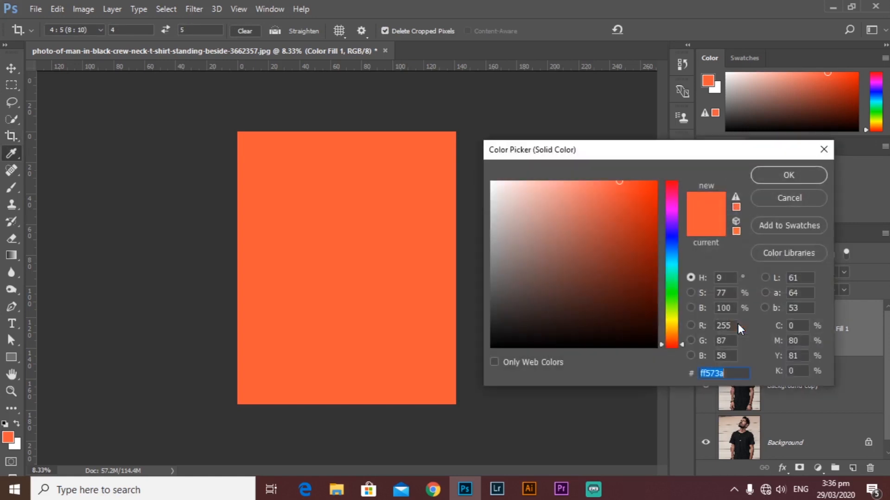
click(737, 375)
click(769, 174)
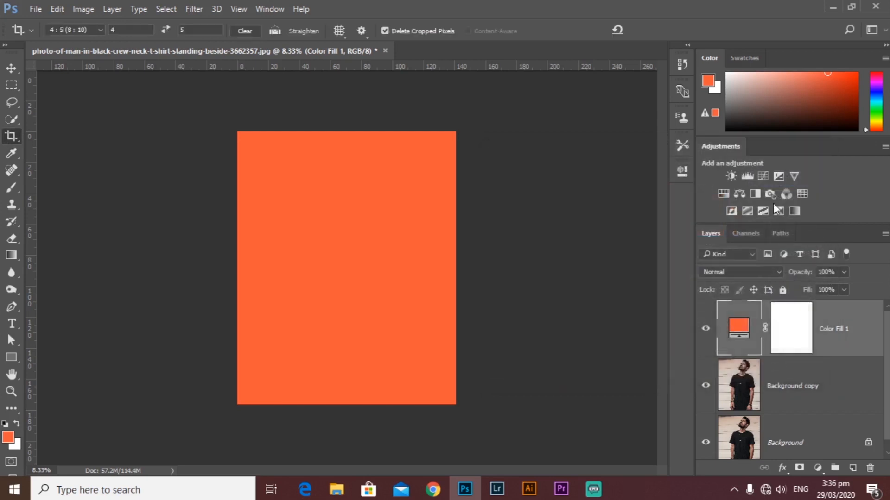
- Set the orange fill layer's blend mode to Multiply and activate the Move tool
click(727, 271)
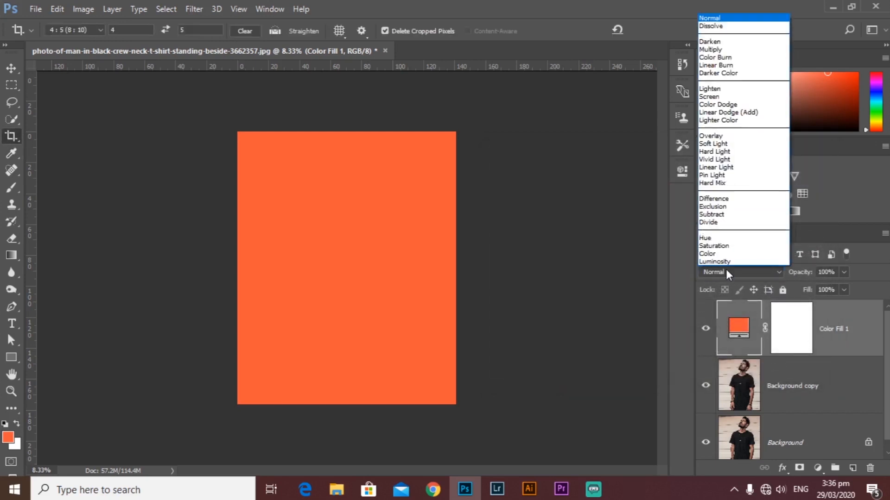
click(725, 48)
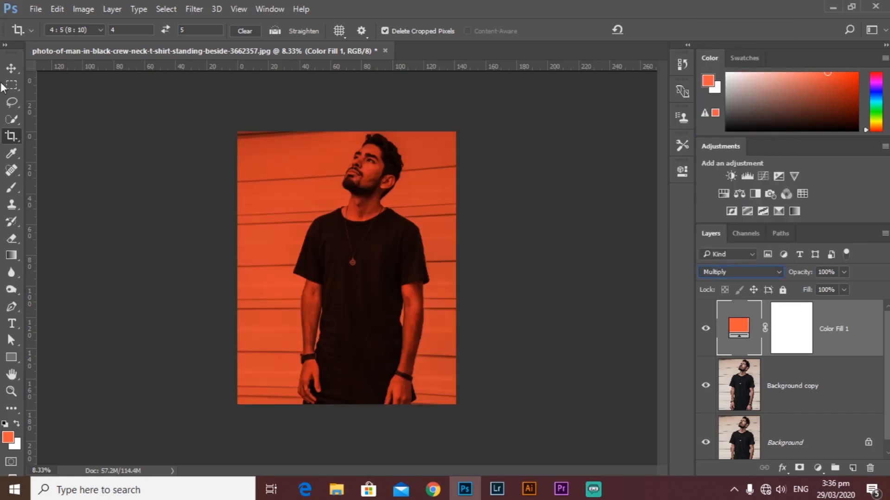
click(11, 68)
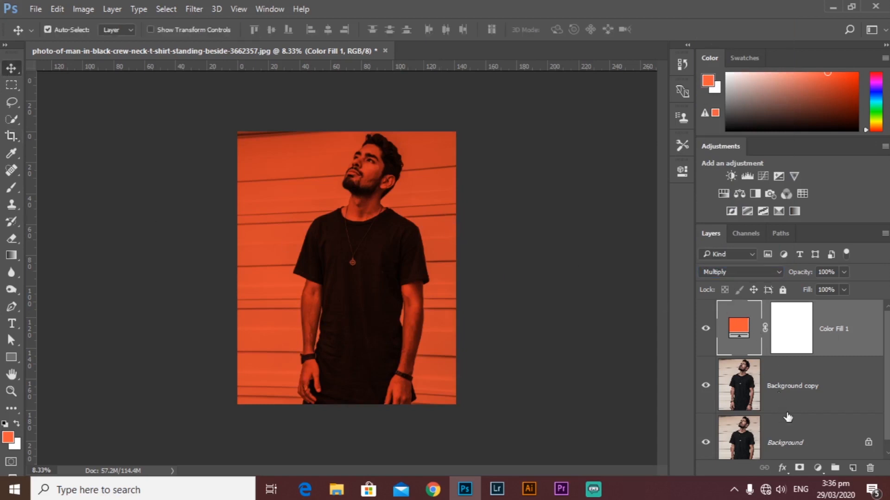
- Add a Curves adjustment layer above the orange fill, slightly lifting the RGB curve's black point and lowering its midtones
click(817, 468)
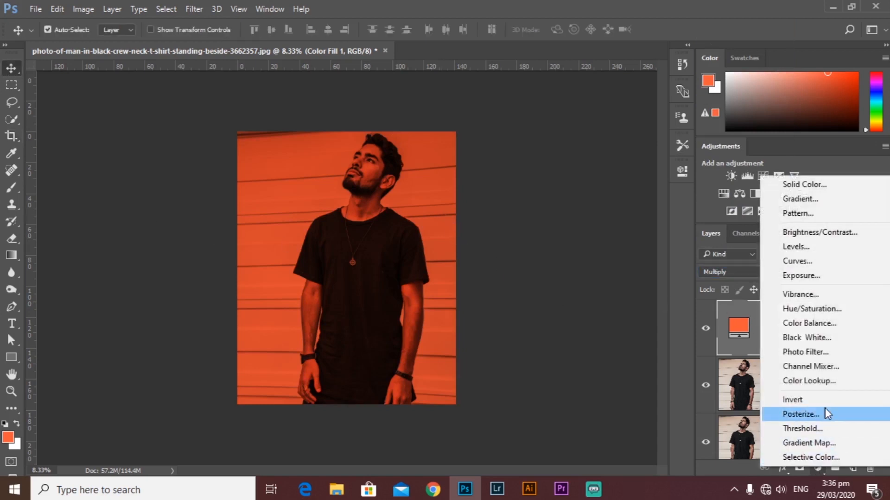
click(833, 267)
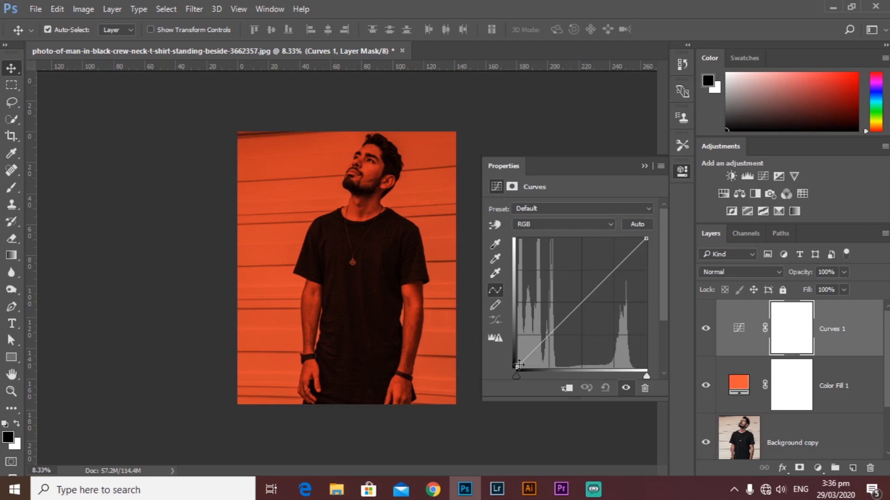
drag(516, 367, 506, 352)
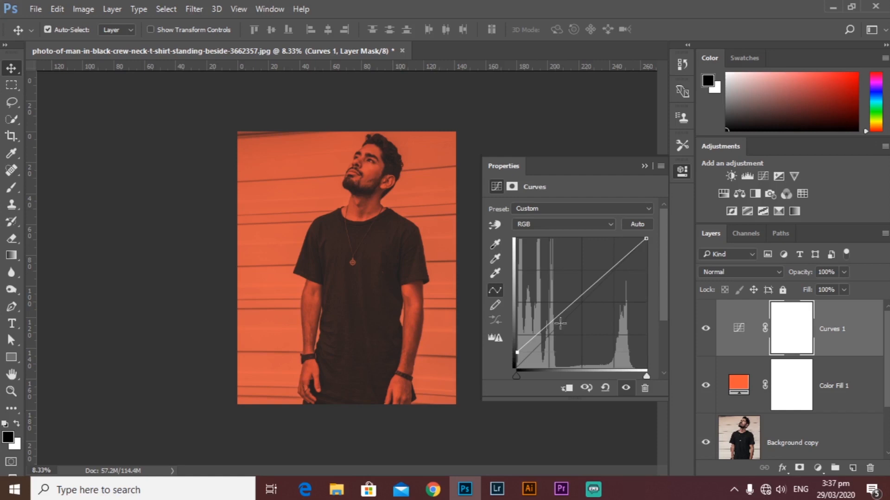
drag(578, 296, 585, 304)
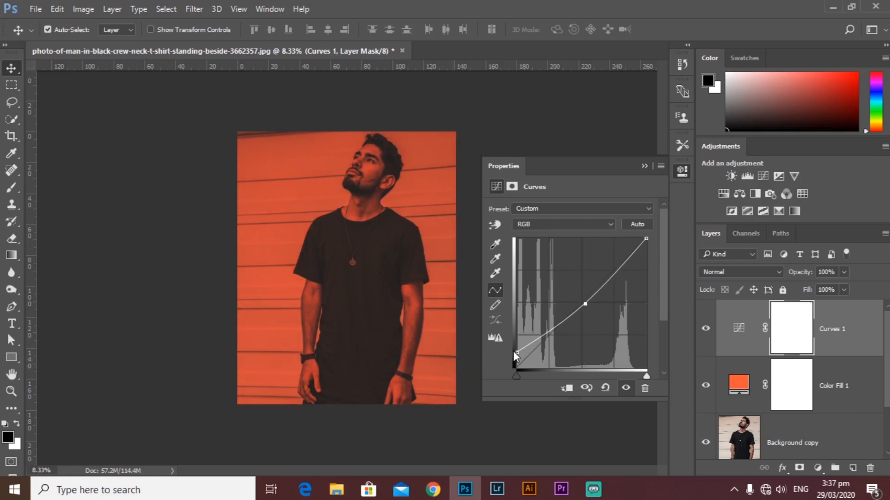
drag(515, 351, 511, 356)
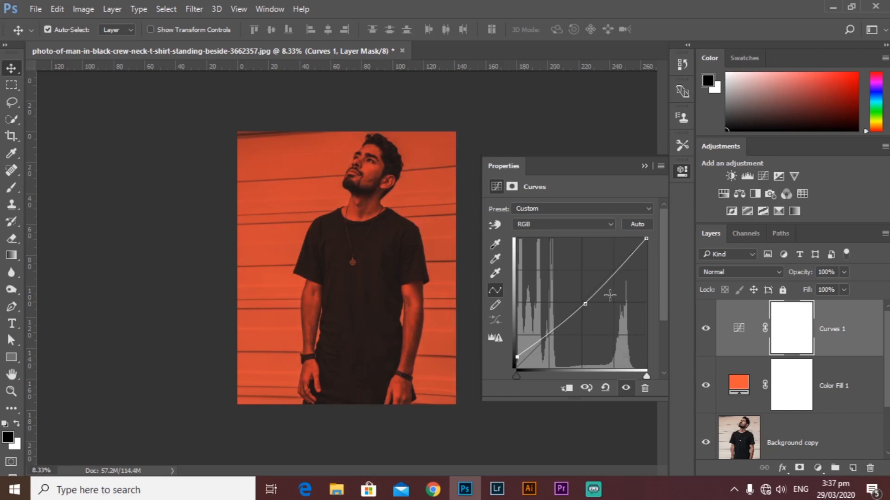
- Add a highlight point to the RGB curve, settle it near the original diagonal, and hide the curve settings
click(624, 261)
drag(624, 262, 623, 259)
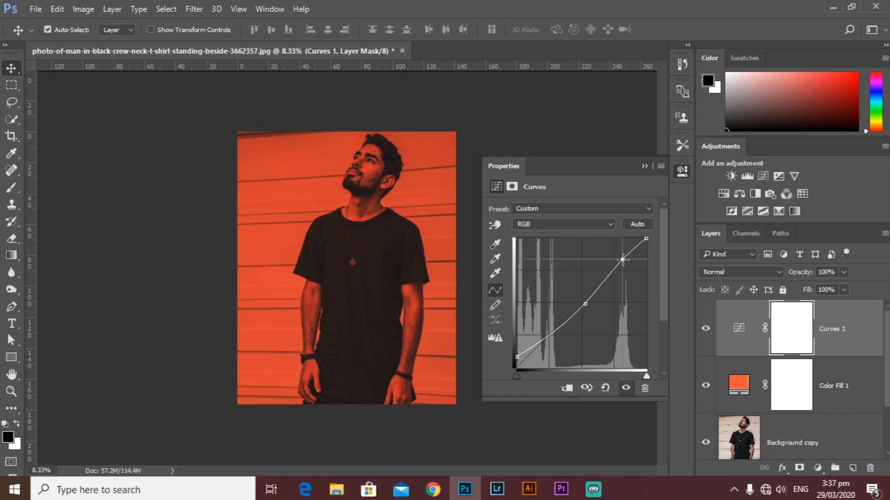
drag(622, 260, 622, 263)
drag(623, 263, 623, 263)
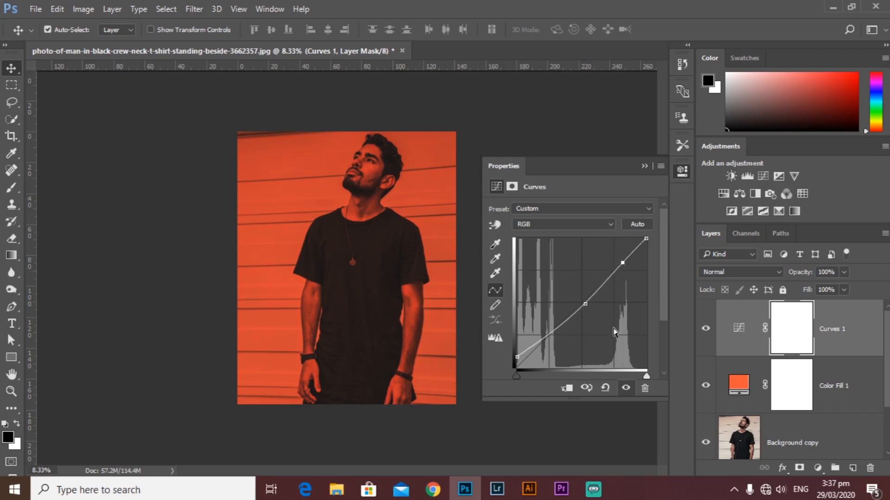
click(681, 171)
- Add a second Curves adjustment layer on top and pull the RGB curve's midpoint steeply upward to strongly brighten the image
scroll(490, 246, up, 1)
scroll(440, 200, up, 1)
scroll(436, 196, down, 1)
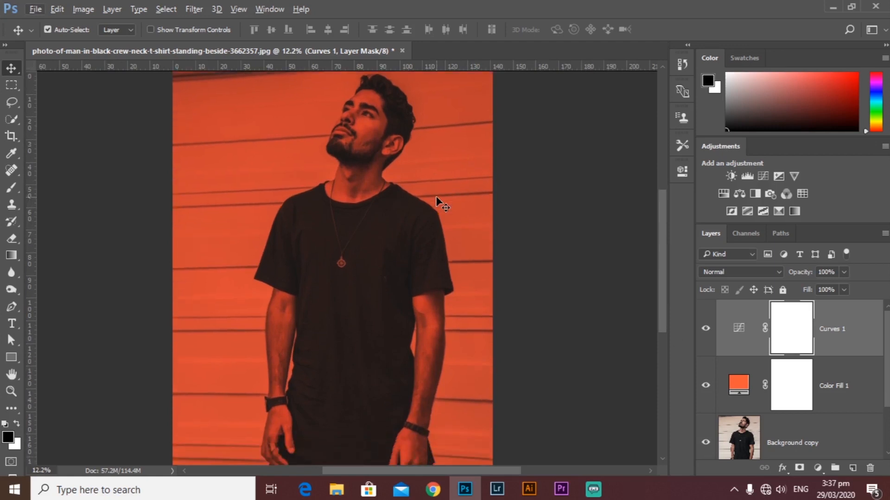
scroll(435, 196, down, 1)
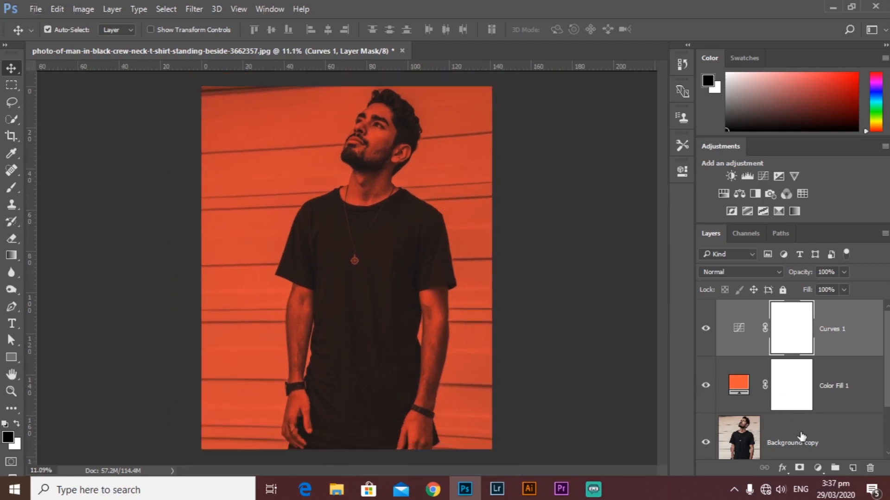
click(818, 467)
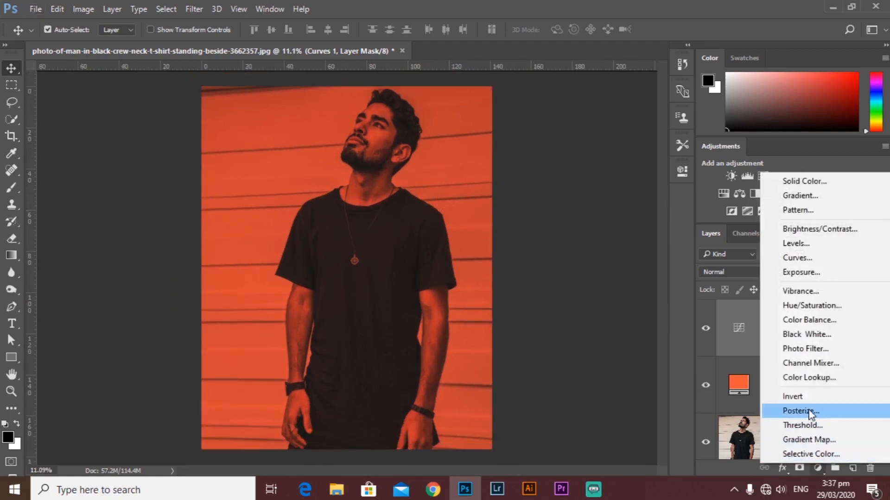
click(841, 258)
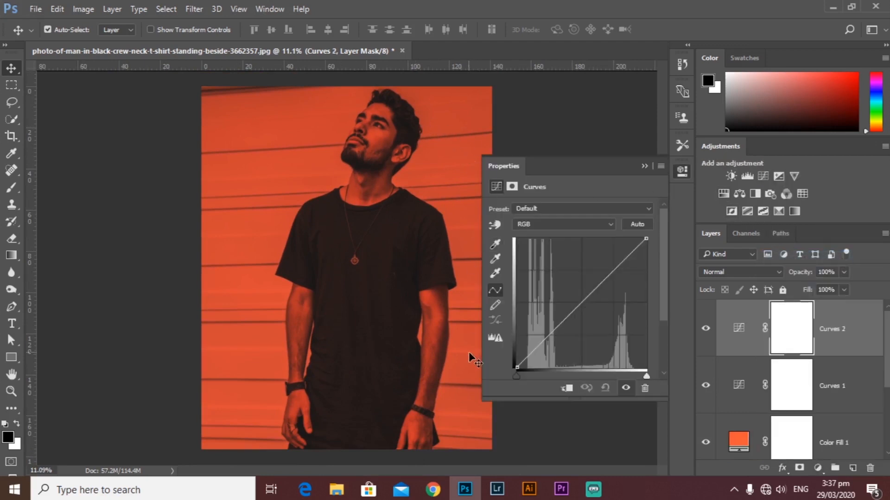
click(581, 304)
drag(581, 304, 557, 251)
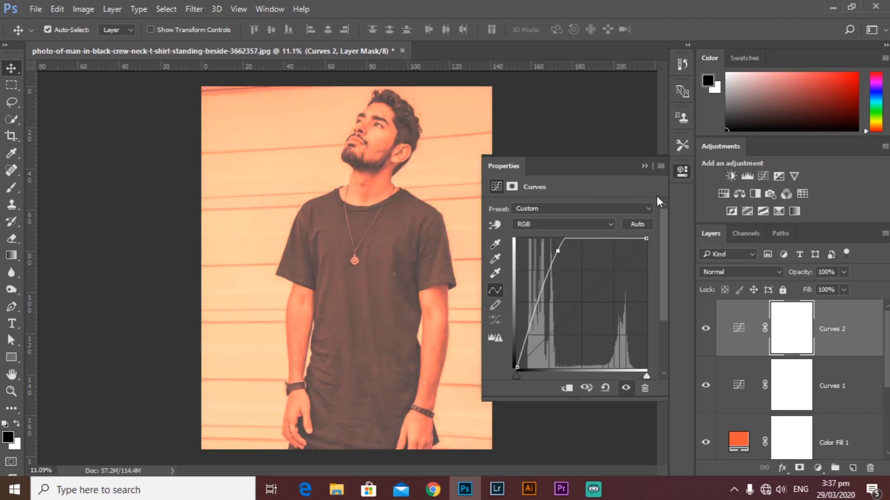
click(681, 172)
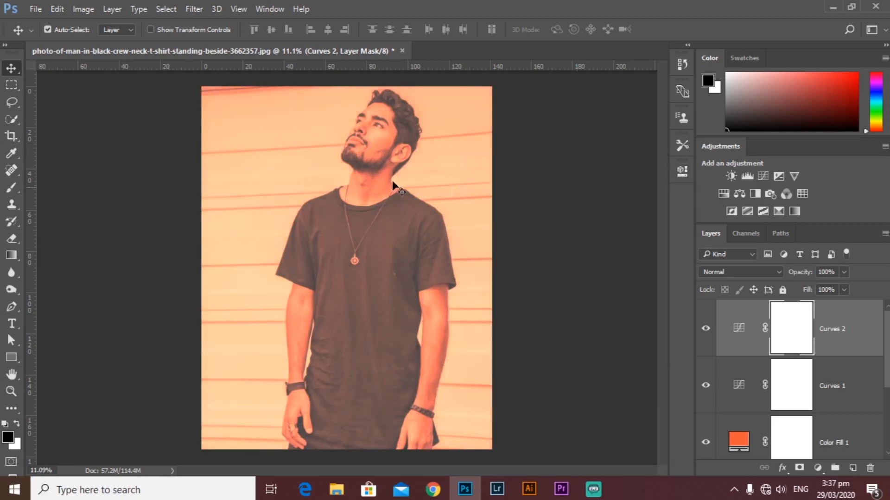
- Open the blending options of the top Curves layer and raise the Blend If Underlying Layer black slider to 42
click(863, 330)
double_click(863, 330)
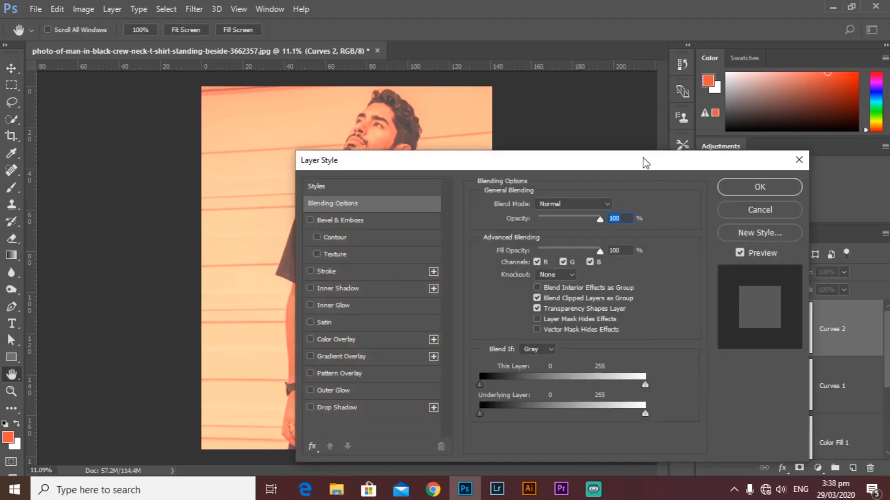
drag(576, 162, 718, 114)
drag(635, 122, 671, 95)
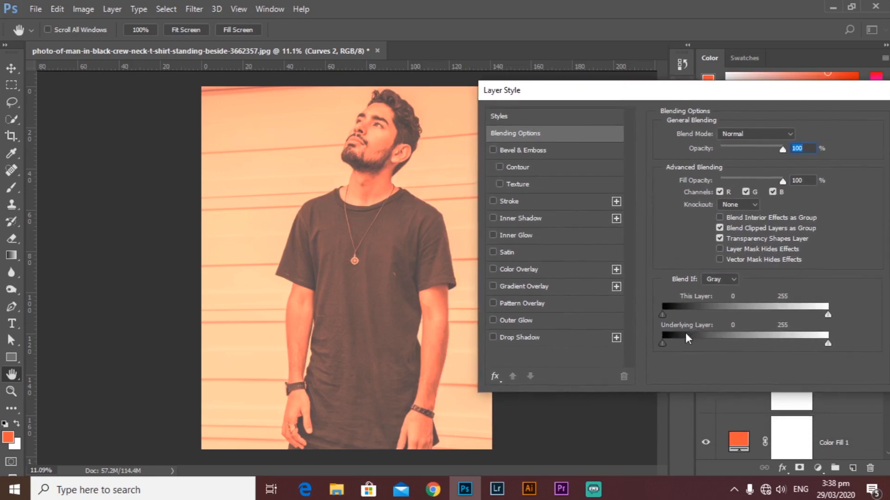
drag(661, 343, 691, 344)
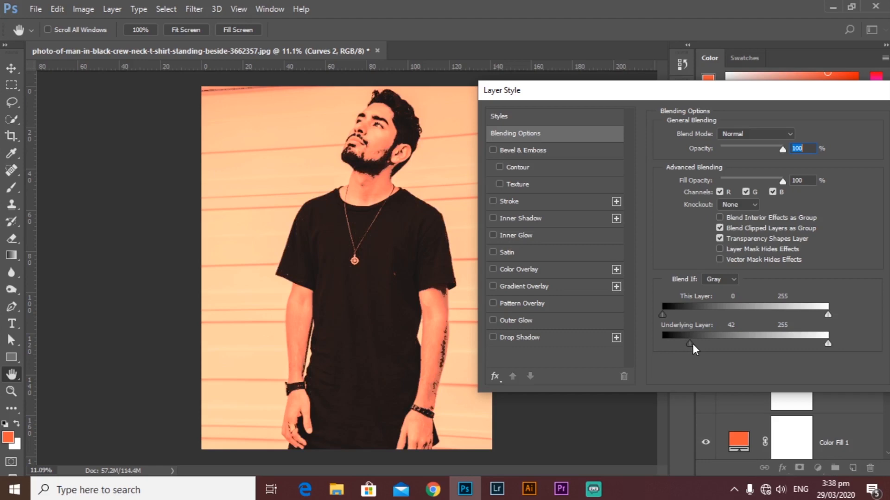
- Split the Underlying Layer black slider to 42 / 255 for a gradual blend and apply the layer style
drag(694, 344, 807, 345)
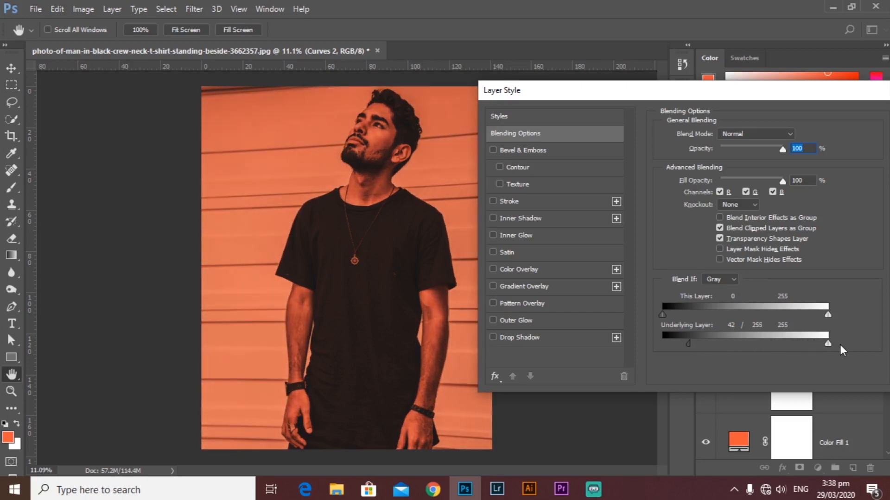
drag(828, 344, 801, 346)
drag(804, 95, 687, 138)
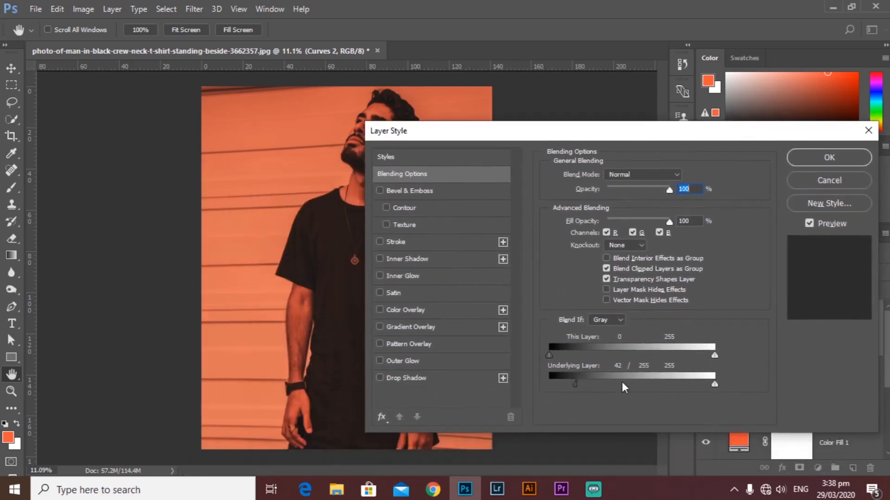
drag(640, 135, 699, 84)
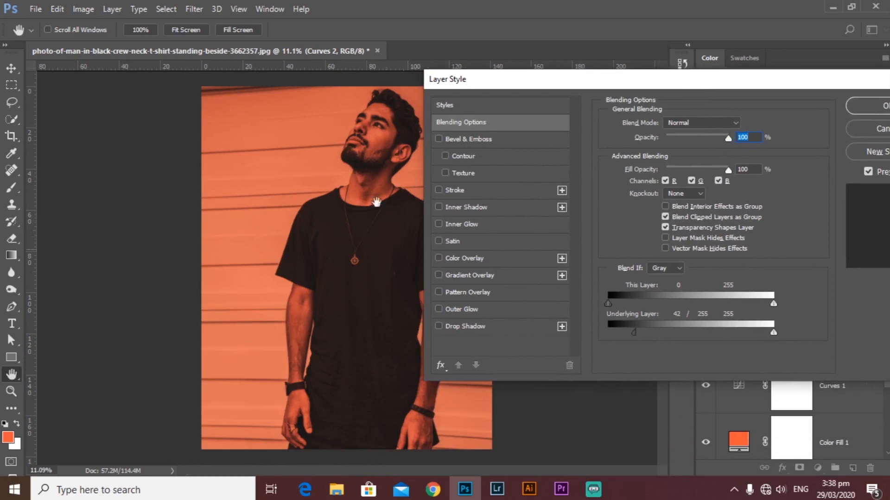
drag(593, 84, 367, 84)
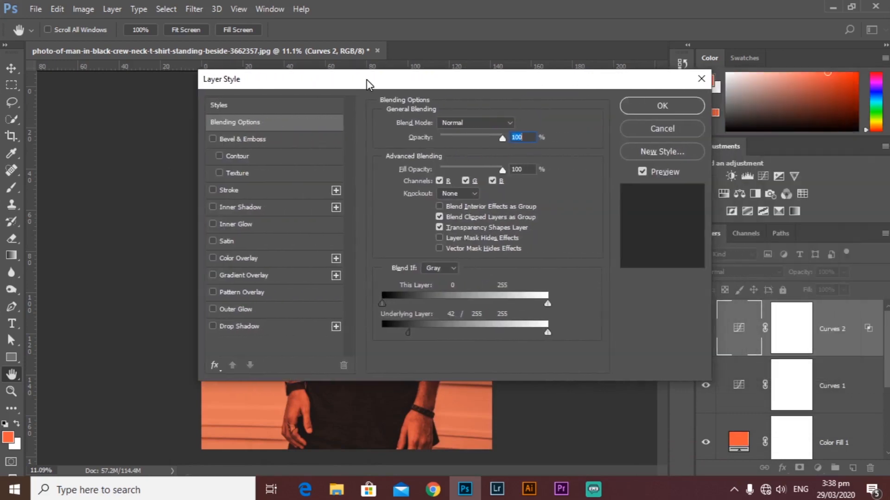
click(643, 107)
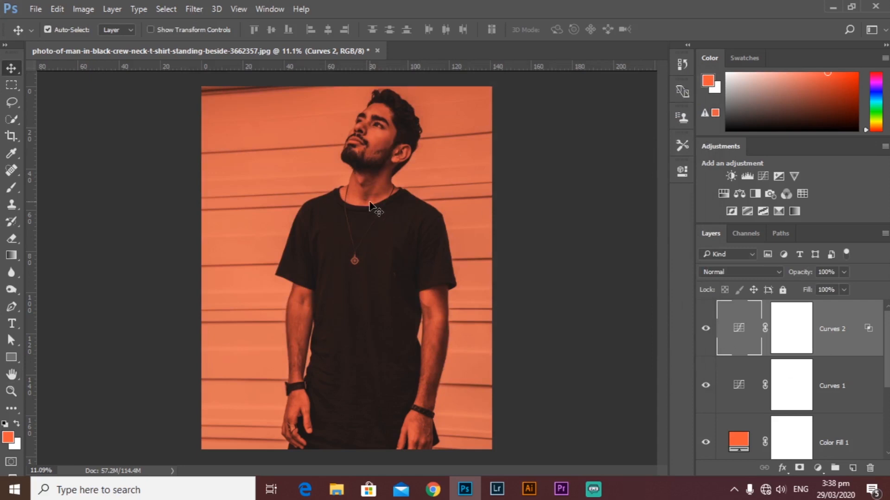
- Group both Curves adjustment layers and the orange fill layer into one layer group
scroll(828, 378, down, 2)
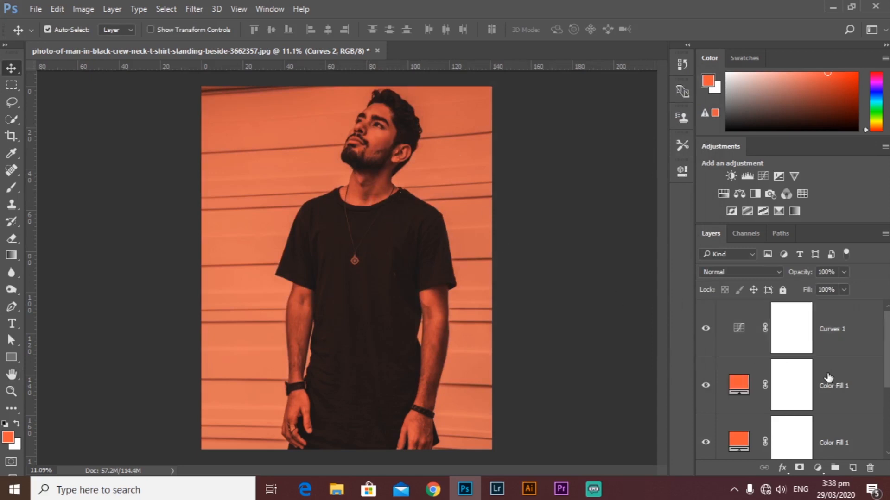
scroll(828, 378, up, 2)
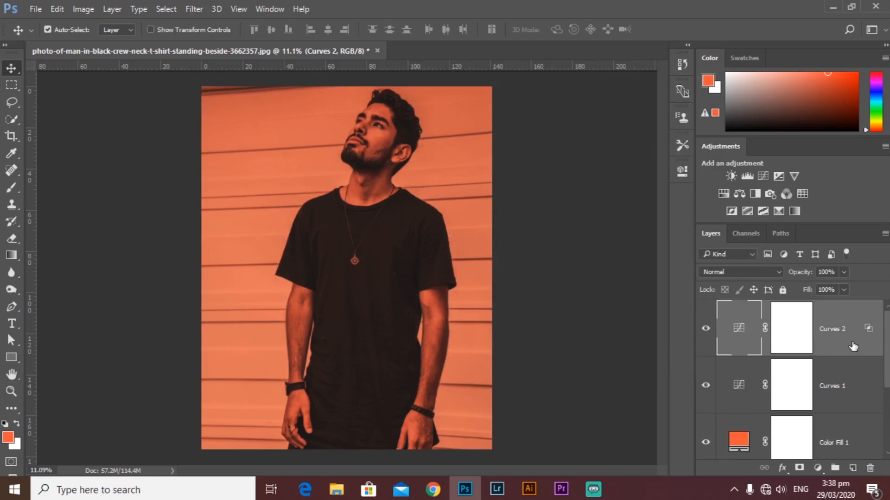
scroll(827, 336, down, 1)
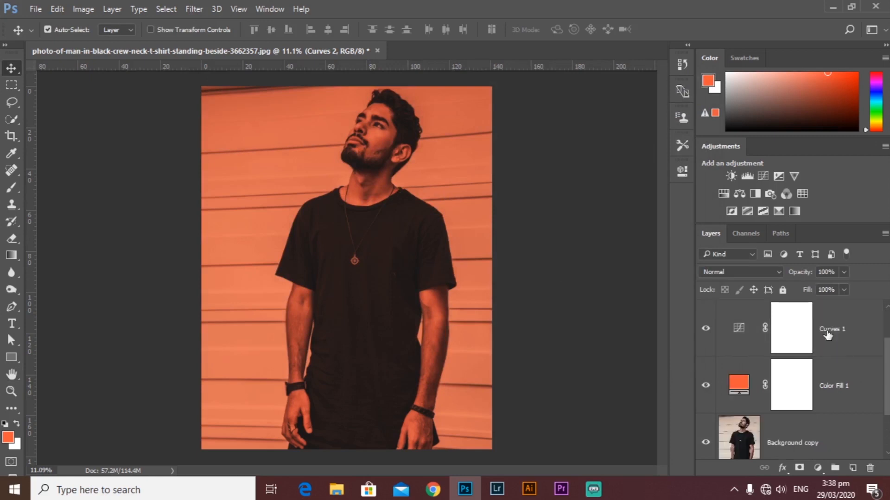
shift+click(853, 378)
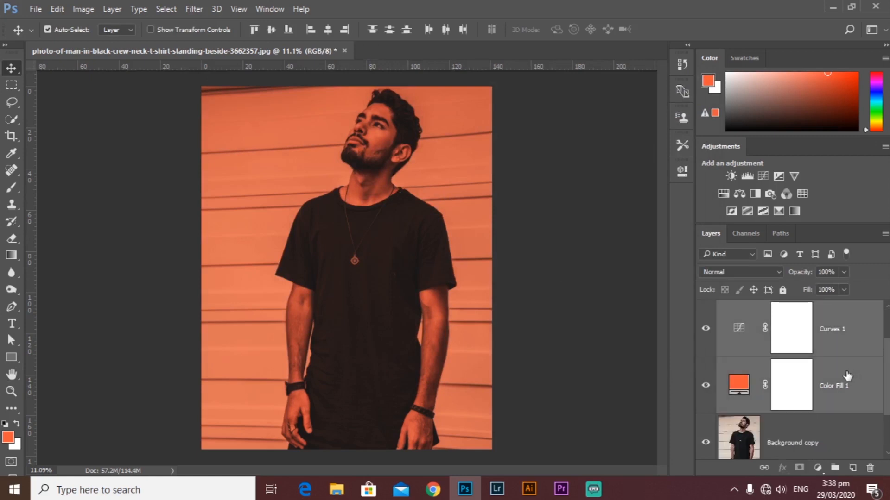
scroll(847, 377, up, 1)
scroll(838, 418, down, 1)
drag(833, 405, 834, 468)
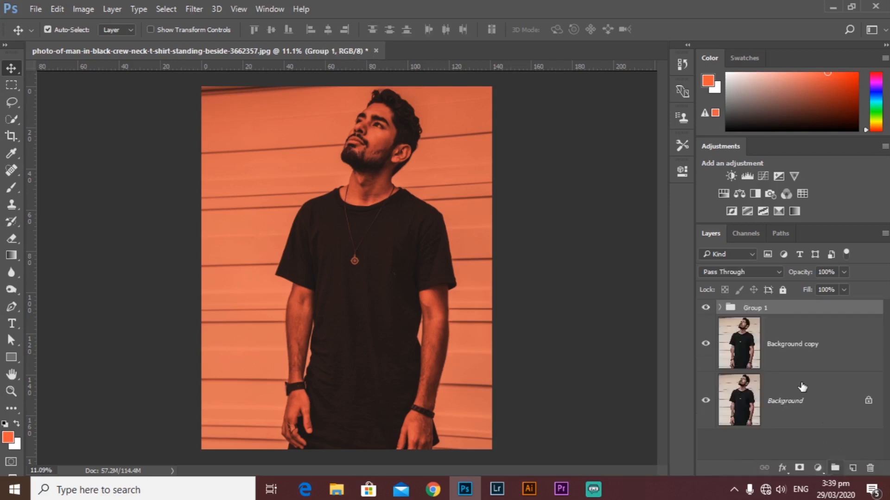
- Compare the photo with and without the orange effect by toggling the group's visibility
click(706, 309)
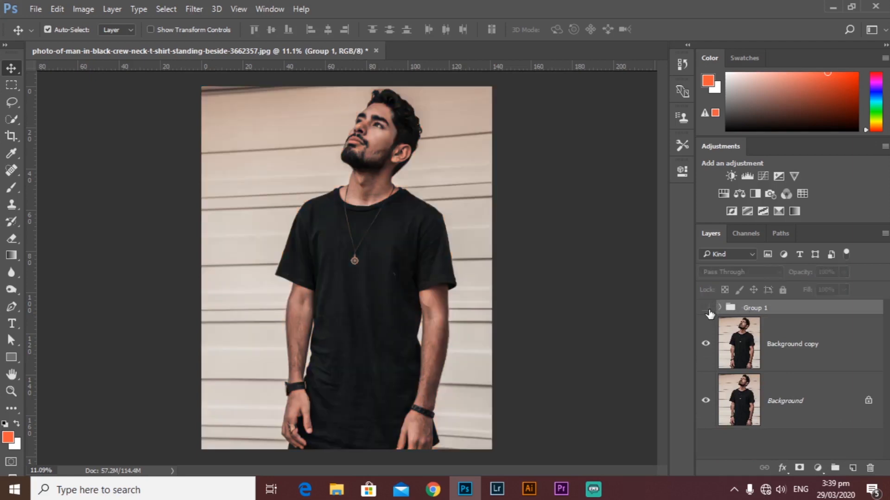
click(706, 308)
click(706, 309)
click(705, 308)
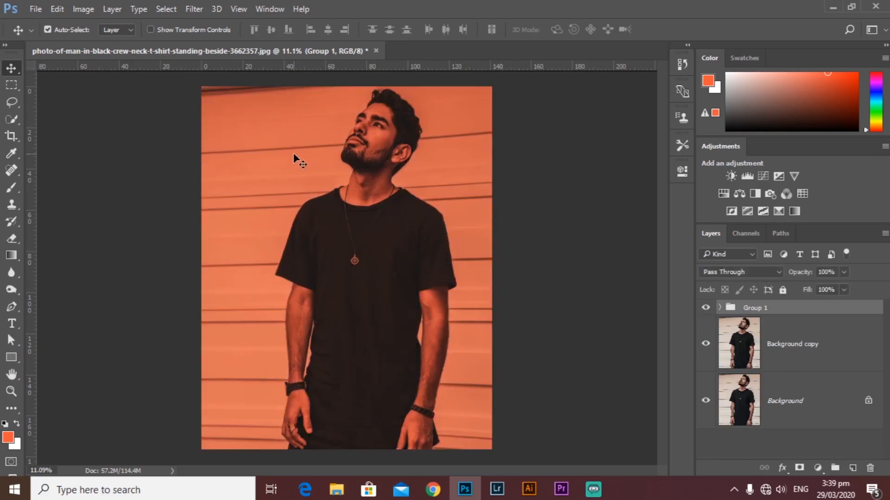
- Open the Instagram logo file 174855 and place the logo in the portrait document beside the man's neck
click(42, 8)
key(Escape)
click(132, 119)
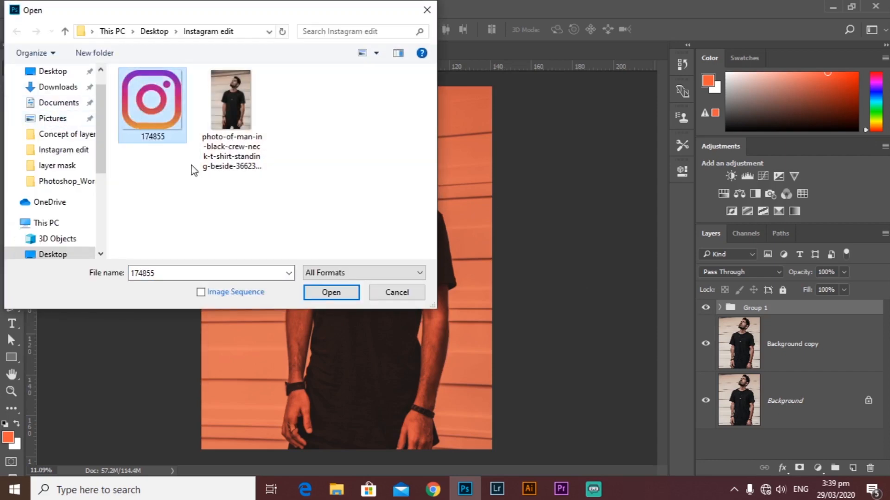
click(326, 292)
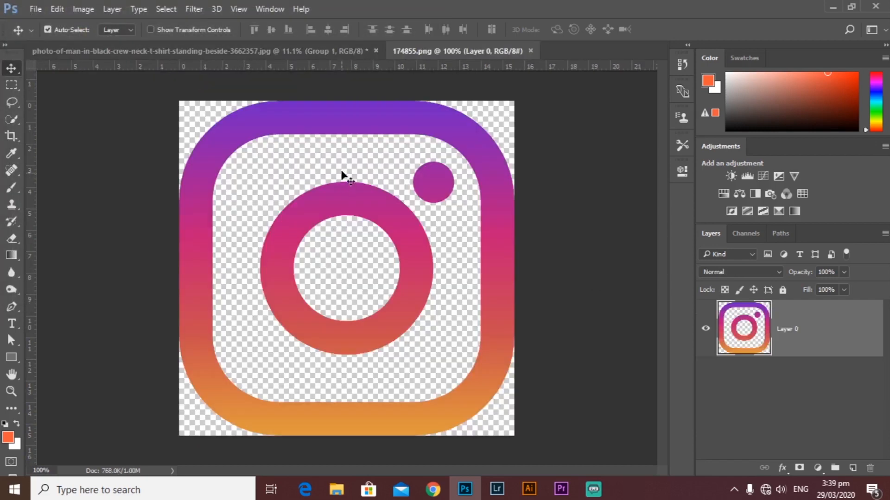
drag(337, 131, 308, 169)
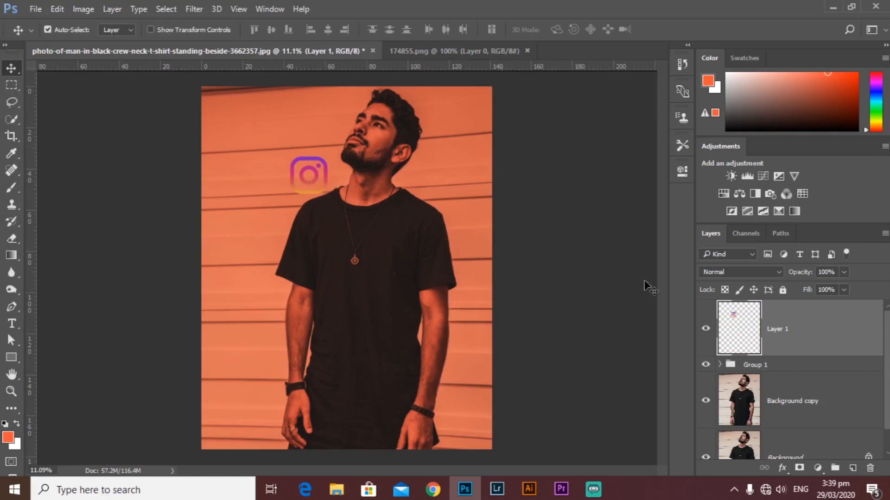
- Apply a white (ffffff) Color Overlay with Normal blend mode and 100% opacity to the logo layer
double_click(848, 340)
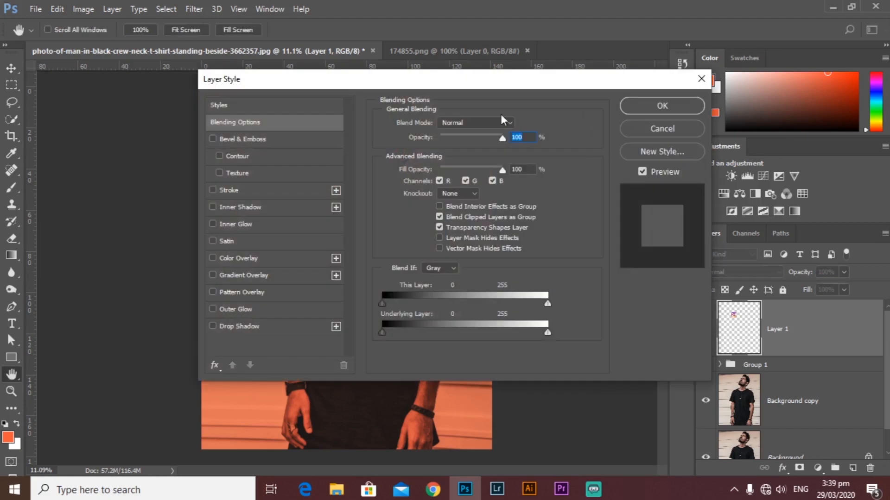
drag(397, 82, 675, 105)
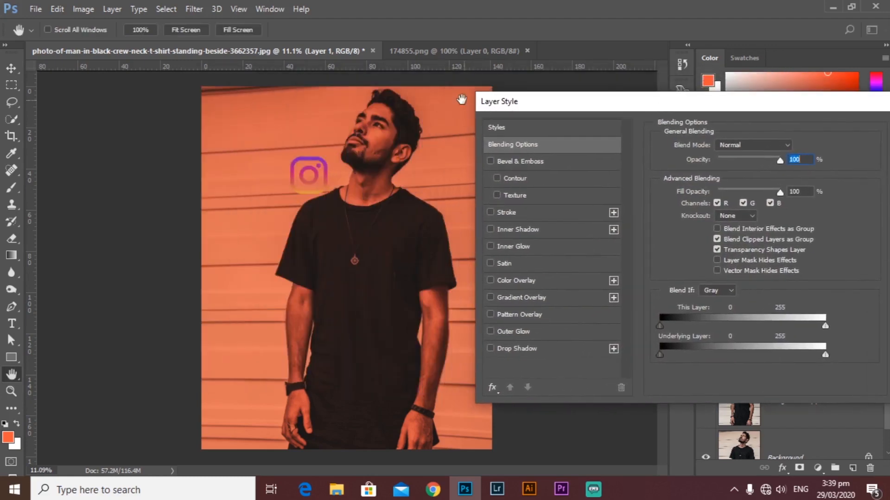
click(504, 285)
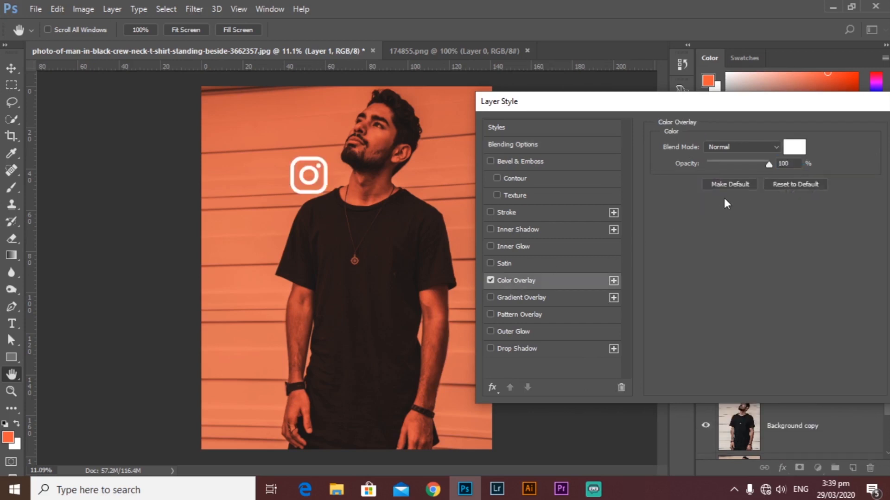
click(794, 147)
mouse_move(621, 222)
mouse_down()
mouse_move(643, 213)
mouse_move(623, 207)
mouse_move(621, 266)
mouse_move(578, 270)
mouse_move(572, 221)
mouse_move(482, 167)
mouse_move(507, 169)
mouse_up()
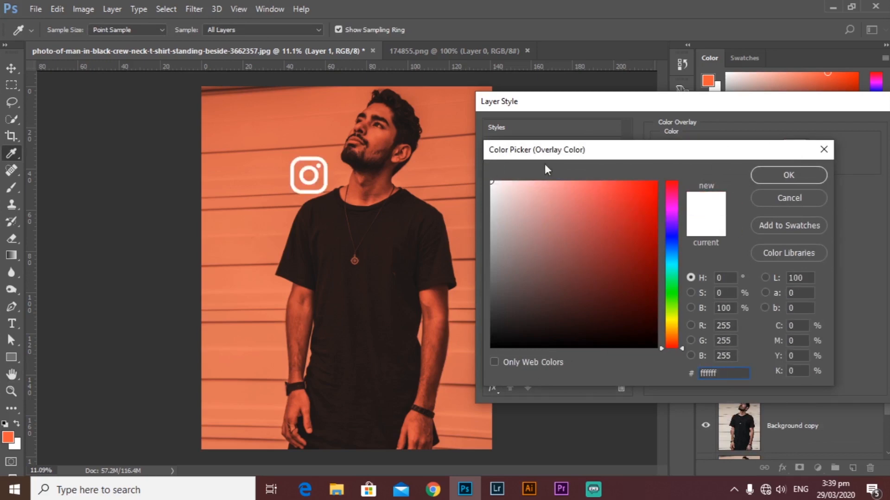
click(757, 176)
drag(749, 93, 562, 106)
click(735, 132)
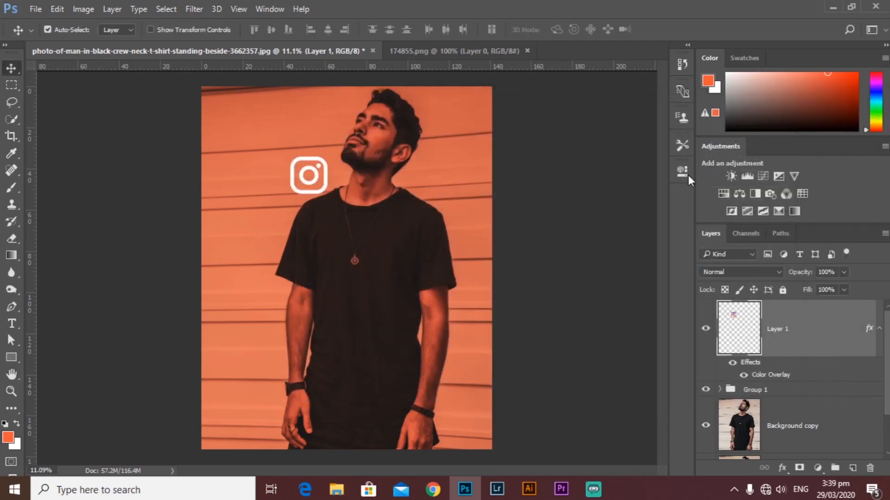
- Move the white logo down so that its lower corner overlaps the man's shoulder, and nudge it sideways into place
scroll(334, 216, up, 5)
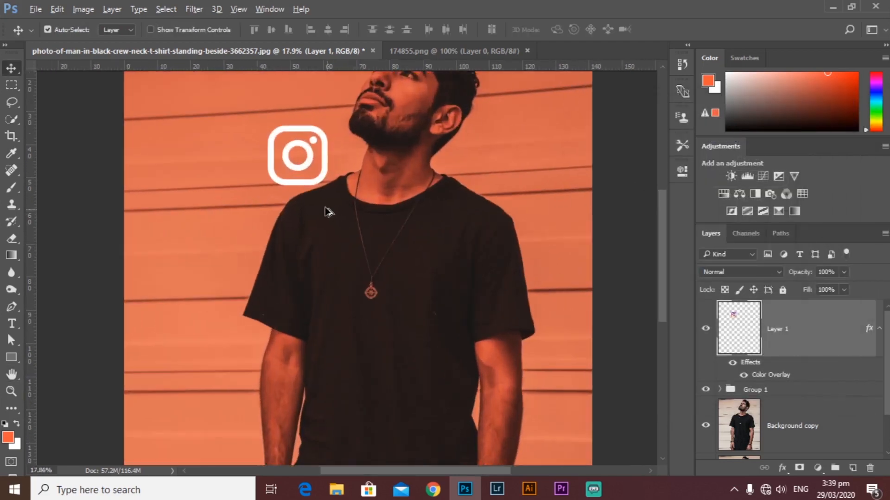
drag(322, 173, 302, 204)
scroll(340, 200, down, 5)
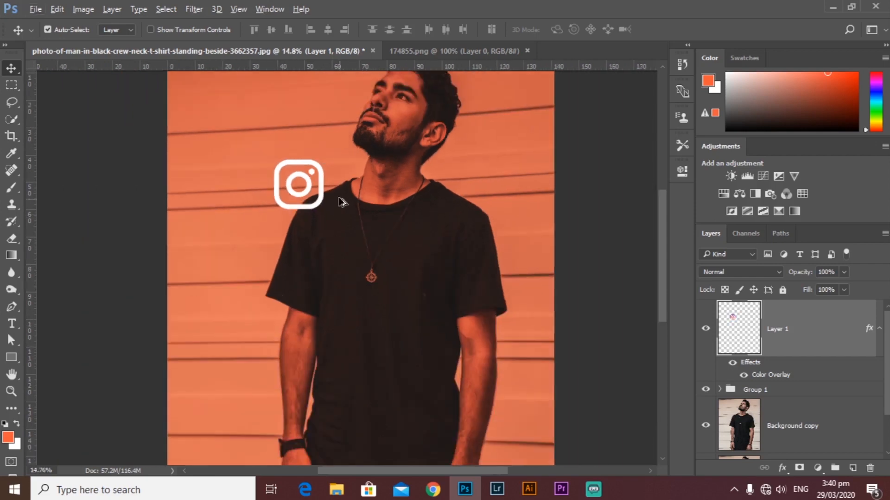
scroll(341, 201, down, 1)
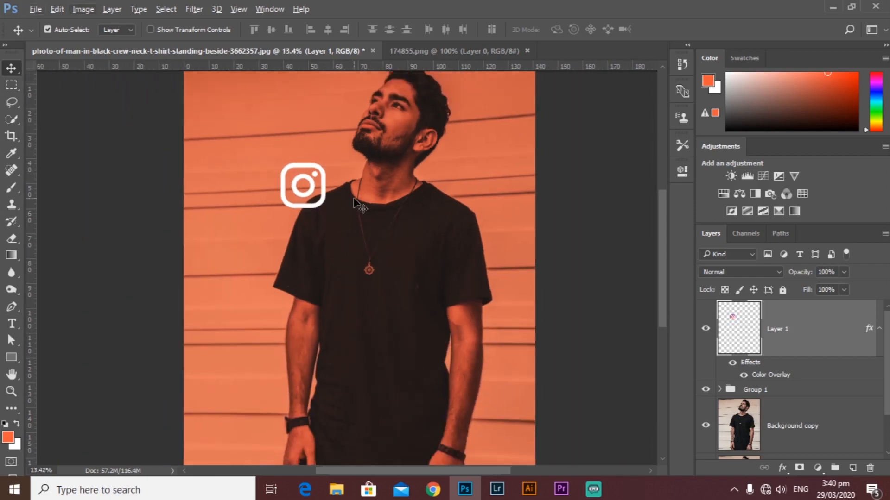
click(322, 223)
click(299, 205)
key(shift+Right)
key(shift+Right)
key(shift+Left)
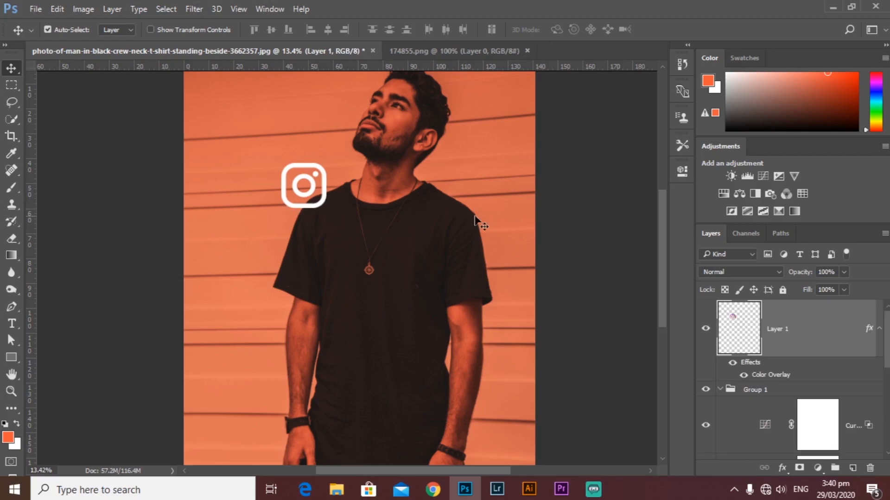
scroll(413, 195, down, 2)
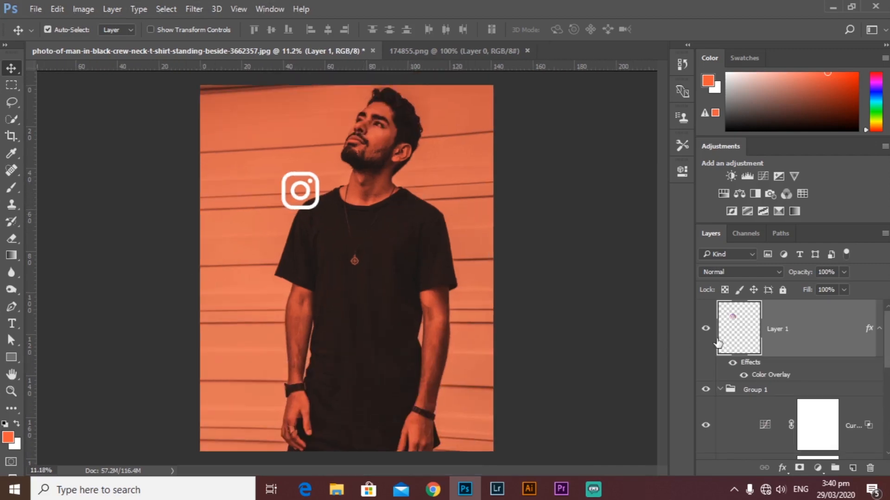
- Add a layer mask to the logo layer and choose a 300 px round brush with 100% hardness
click(800, 468)
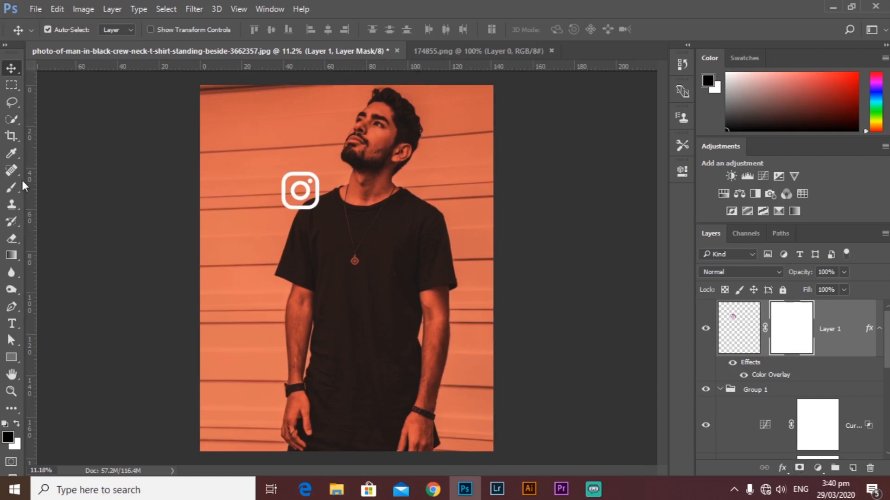
click(11, 190)
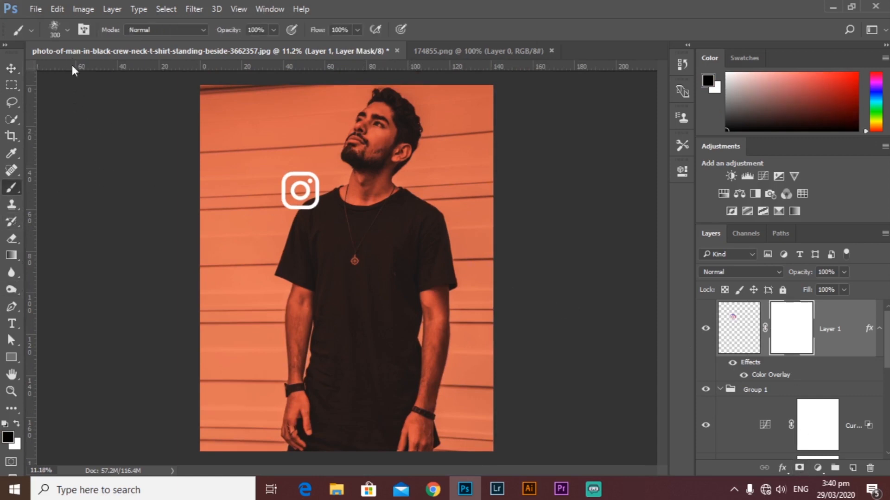
click(67, 30)
click(88, 128)
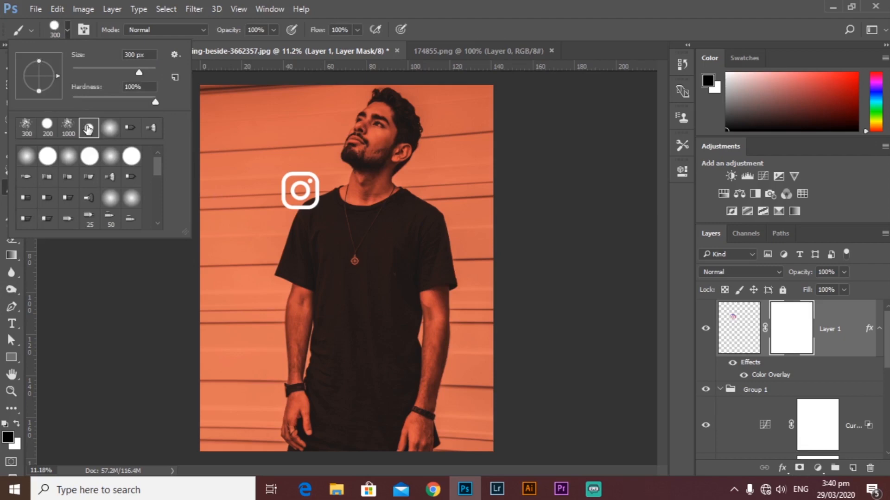
click(68, 37)
- Paint black on the logo's mask to hide the part of the logo covering the man's shoulder
scroll(328, 222, up, 5)
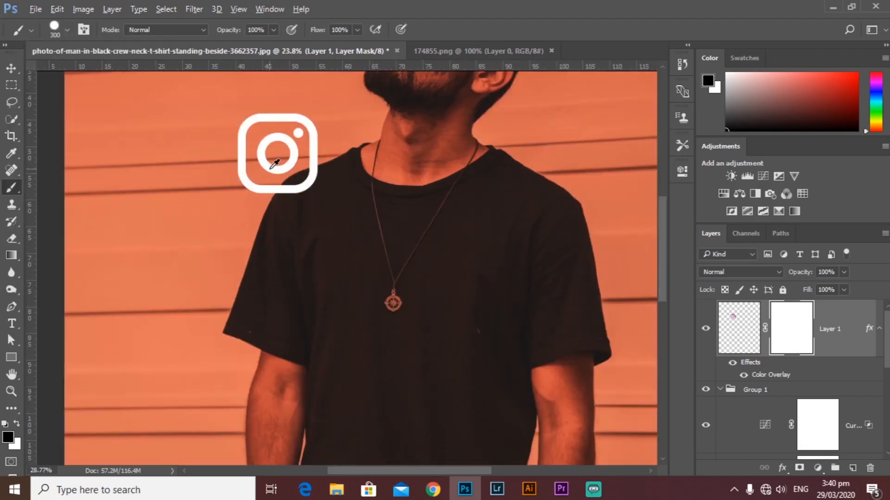
scroll(278, 226, up, 2)
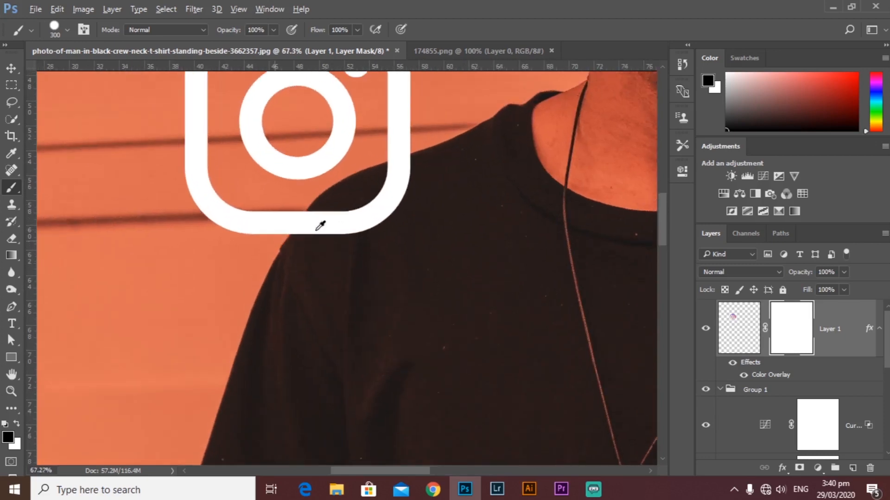
scroll(324, 232, up, 2)
mouse_move(373, 294)
mouse_down()
mouse_move(353, 297)
mouse_move(398, 268)
mouse_move(392, 245)
mouse_move(415, 247)
mouse_move(369, 290)
mouse_move(350, 286)
mouse_move(342, 306)
mouse_up()
- Reduce the brush to 125 px and paint white on the logo's mask to restore its lower bar up to the shoulder edge
scroll(350, 312, up, 5)
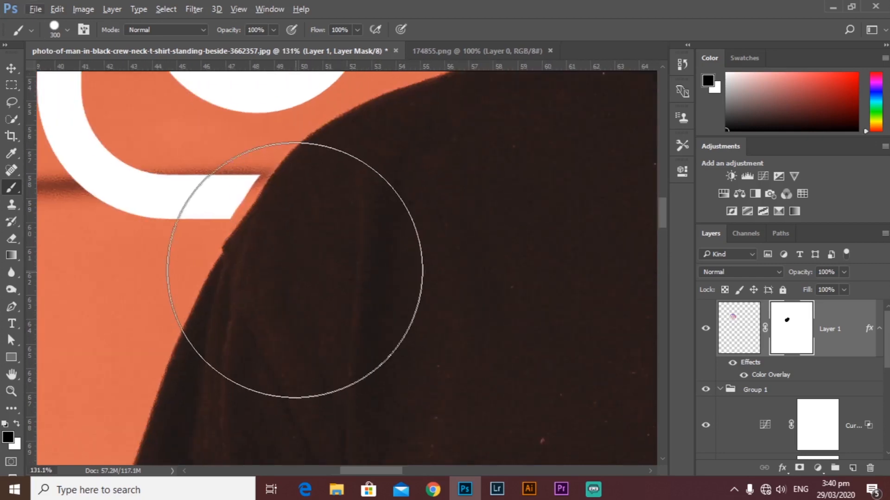
key(bracketleft)
key(bracketleft)
key(bracketleft)
key(bracketleft)
key(bracketleft)
key(bracketleft)
key(bracketleft)
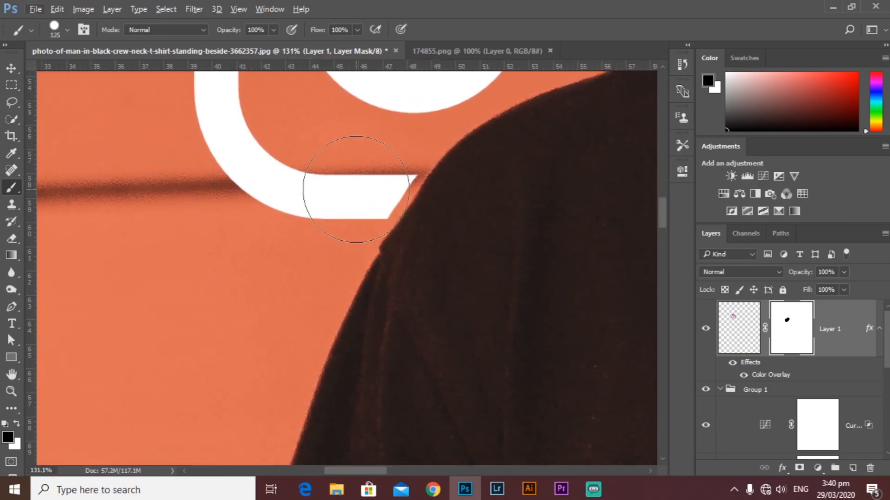
key(x)
mouse_move(318, 185)
mouse_down()
mouse_move(341, 195)
mouse_move(357, 189)
mouse_move(367, 174)
mouse_move(362, 169)
mouse_move(384, 149)
mouse_move(374, 155)
mouse_up()
- Paint white on the logo's mask to extend the vertical bar nearest the man's neck down to the shoulder line
scroll(443, 219, up, 5)
scroll(444, 228, left, 2)
scroll(444, 228, right, 4)
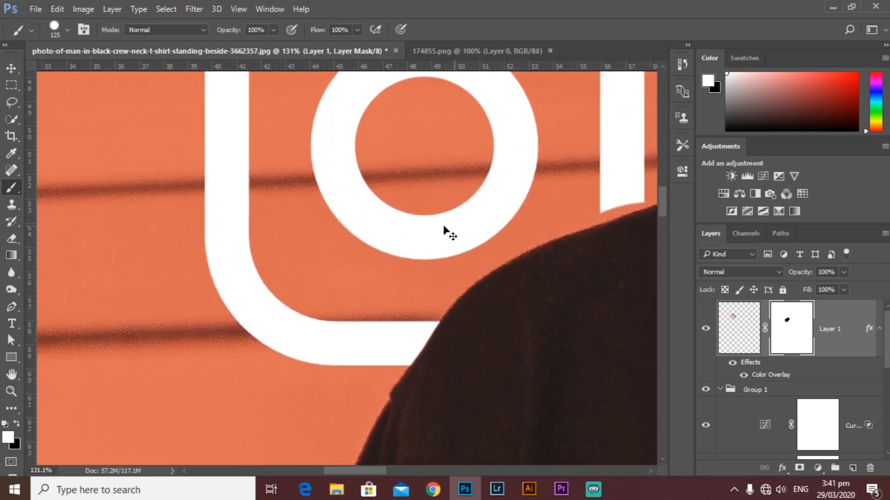
scroll(453, 224, right, 4)
scroll(405, 203, up, 2)
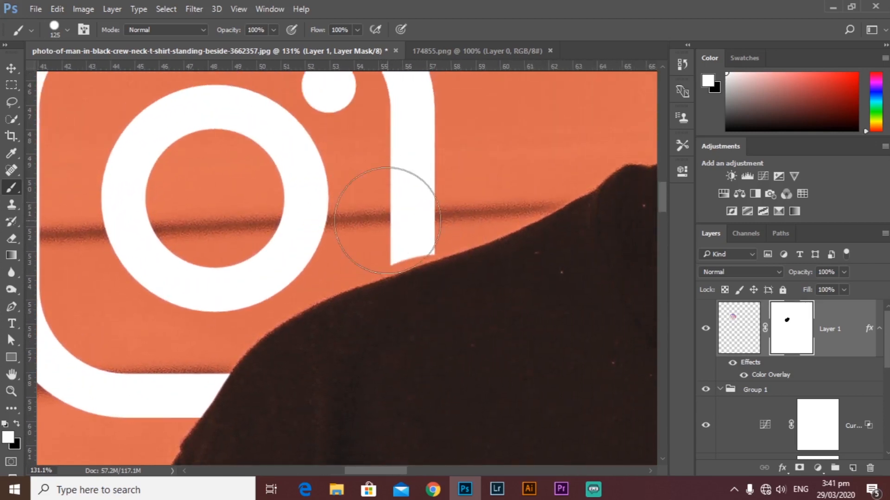
mouse_move(383, 221)
mouse_down()
mouse_move(391, 204)
mouse_move(405, 201)
mouse_move(398, 215)
mouse_up()
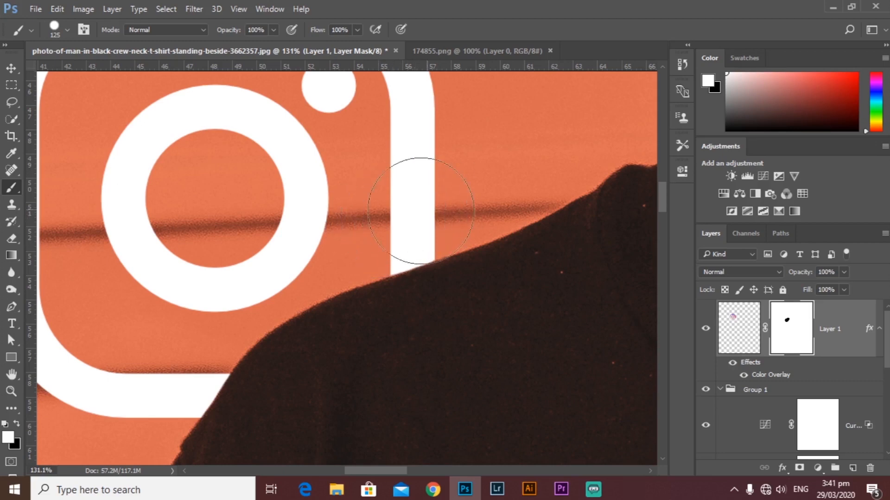
scroll(398, 214, down, 5)
scroll(397, 214, down, 6)
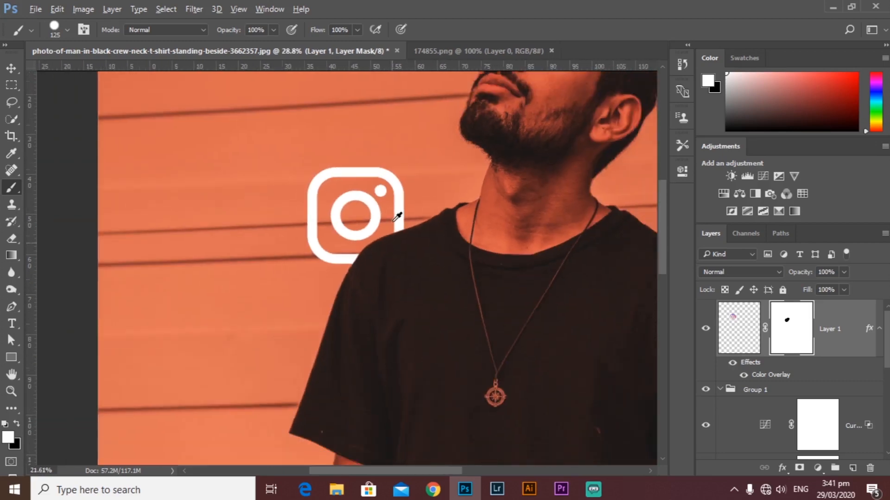
scroll(396, 217, down, 1)
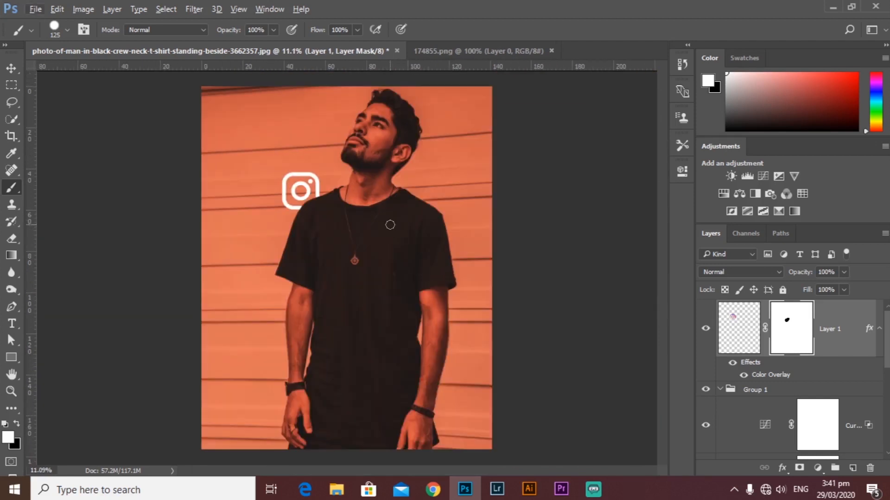
- Nudge the Instagram logo slightly right and down so that more of it overlaps the man's shoulder
click(11, 68)
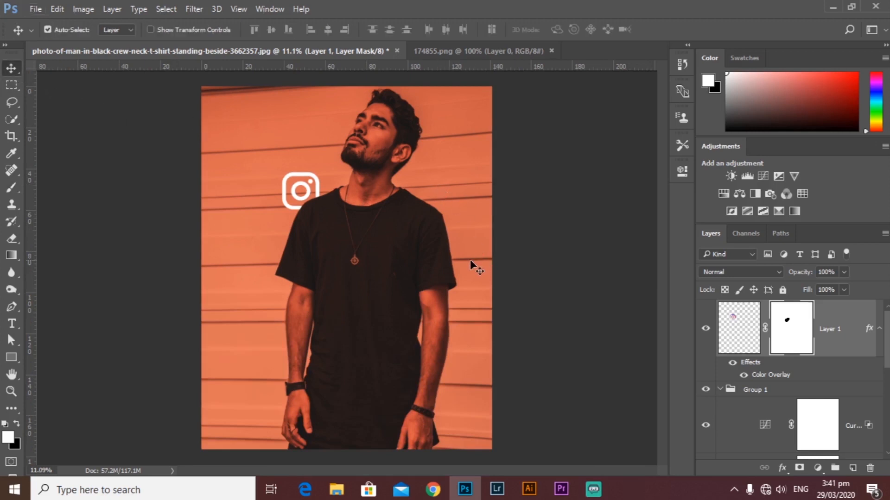
scroll(353, 241, up, 2)
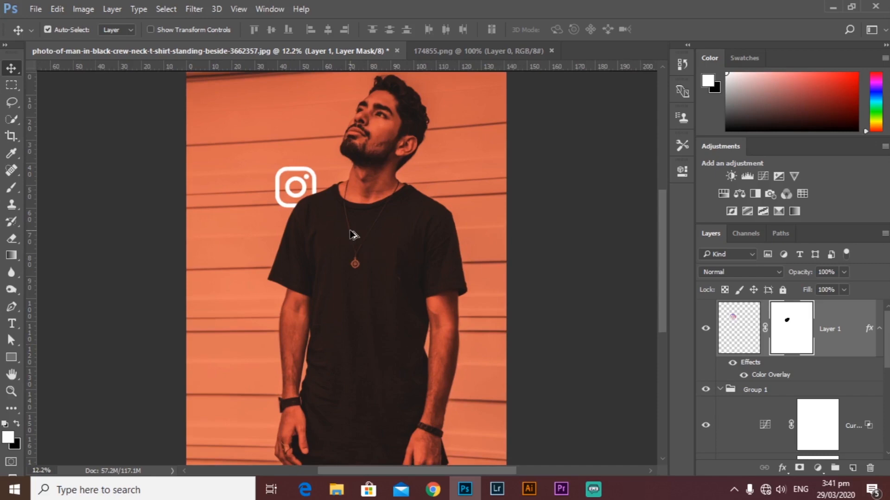
click(300, 185)
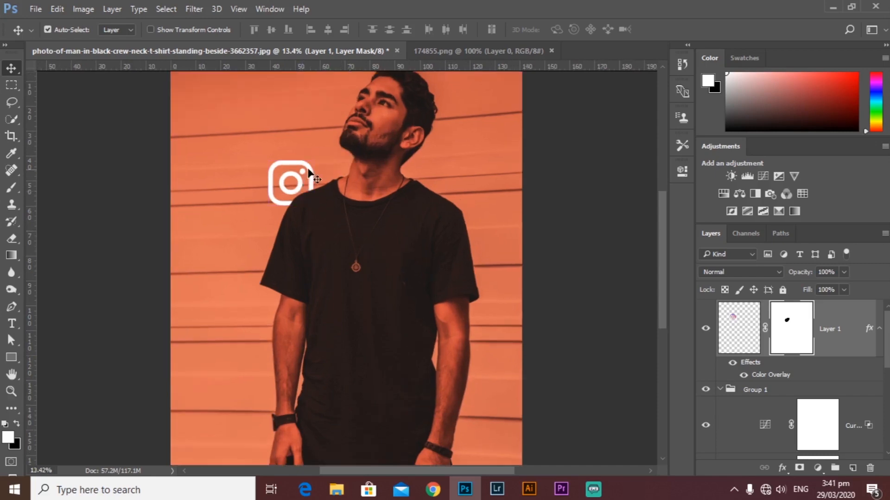
key(shift+Right)
key(shift+Right)
key(shift+Right)
key(shift+Right)
key(shift+Down)
key(shift+Down)
key(shift+Down)
key(shift+Down)
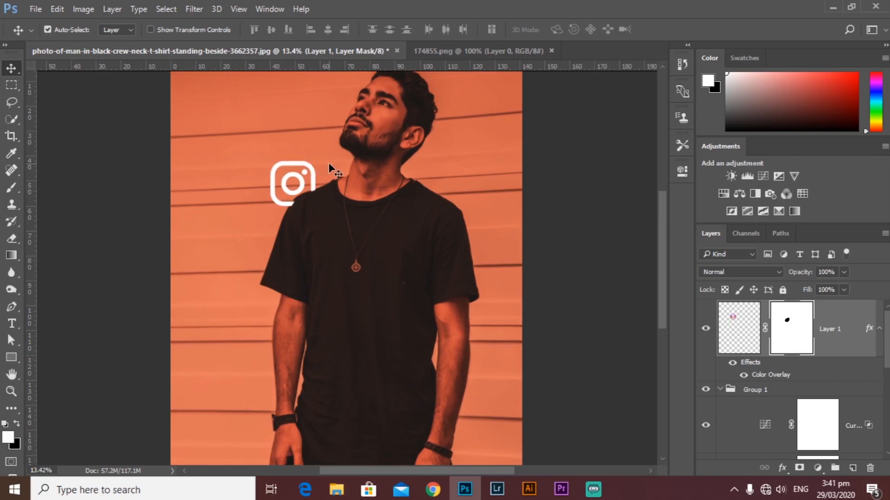
key(shift+Down)
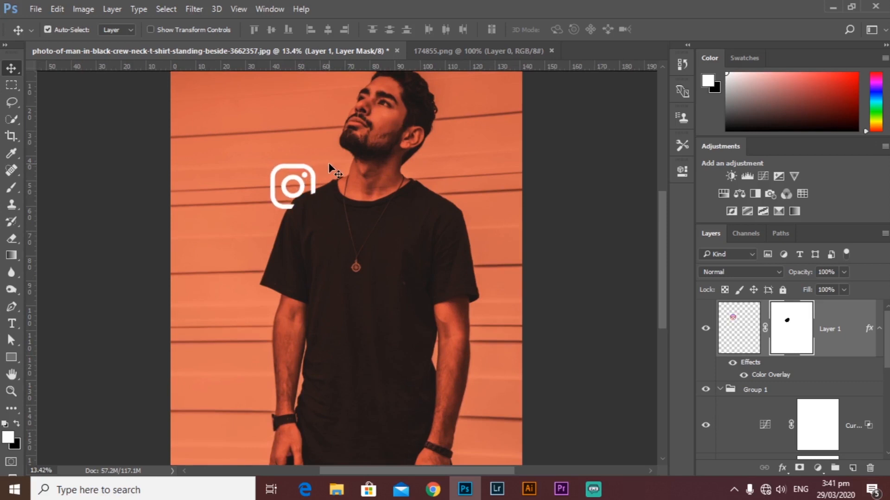
- Paint black on the logo's mask with the 125 px brush to hide the parts covering the shirt along the shoulder
scroll(243, 206, up, 5)
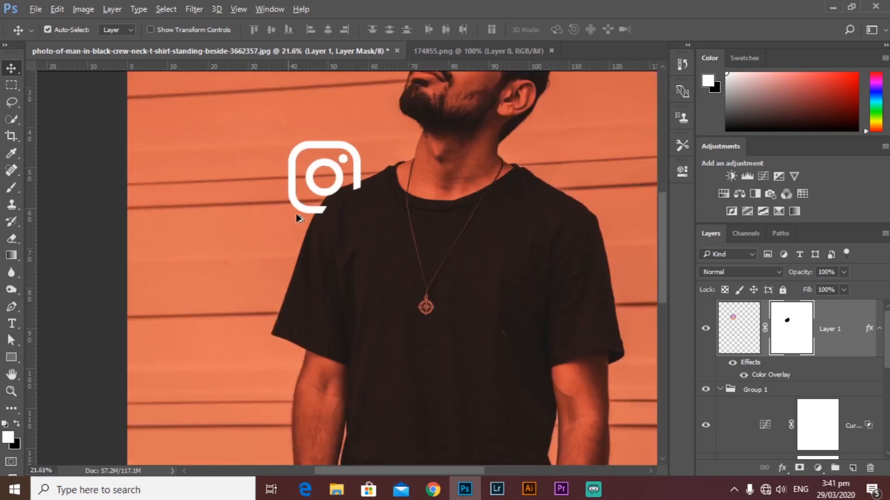
scroll(321, 217, up, 4)
scroll(324, 221, up, 5)
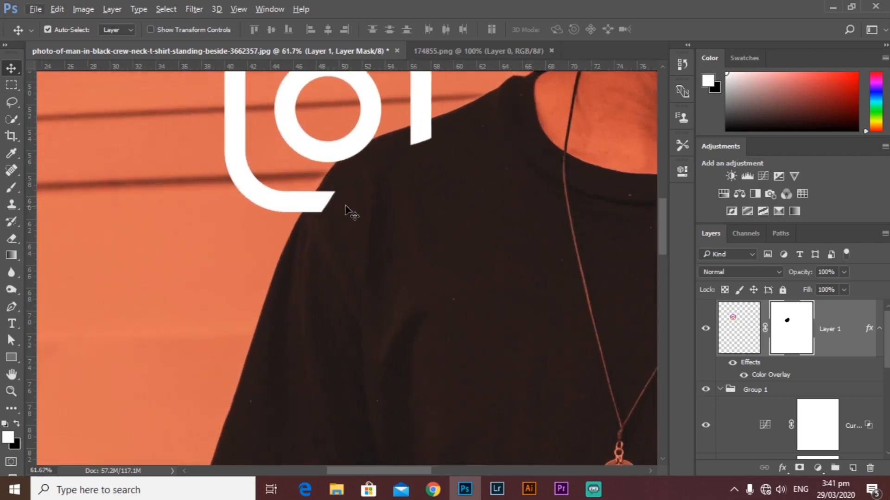
scroll(352, 211, up, 5)
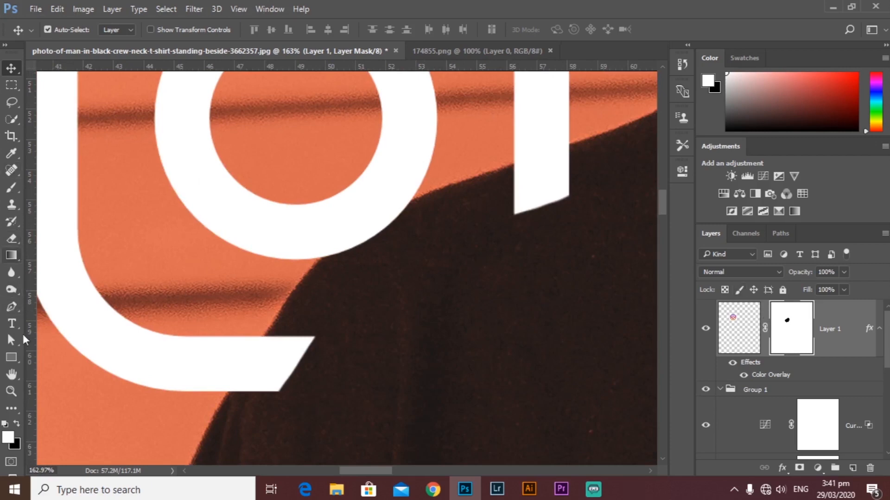
key(x)
click(12, 188)
mouse_move(307, 391)
mouse_down()
mouse_move(280, 400)
mouse_move(344, 291)
mouse_move(550, 217)
mouse_move(546, 198)
mouse_up()
- Paint white on the logo's mask to restore the lower bar and the central ring up to the shoulder edge
key(x)
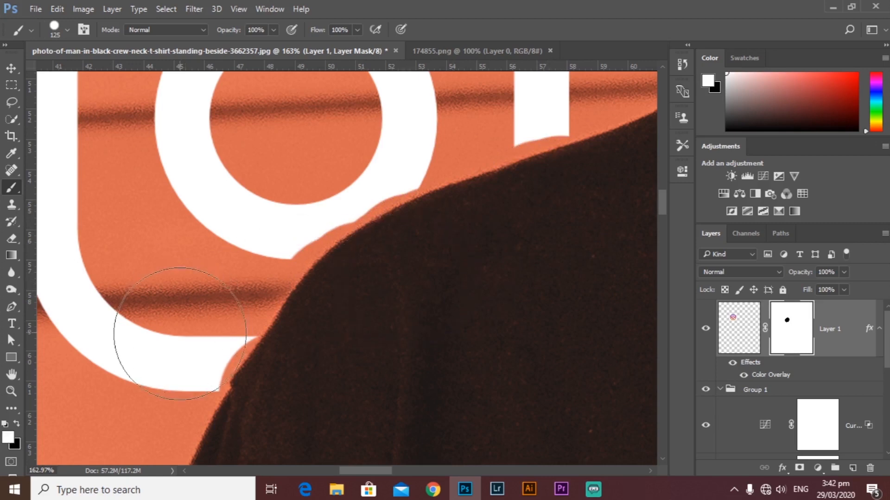
mouse_move(187, 328)
mouse_down()
mouse_move(209, 327)
mouse_move(185, 328)
mouse_up()
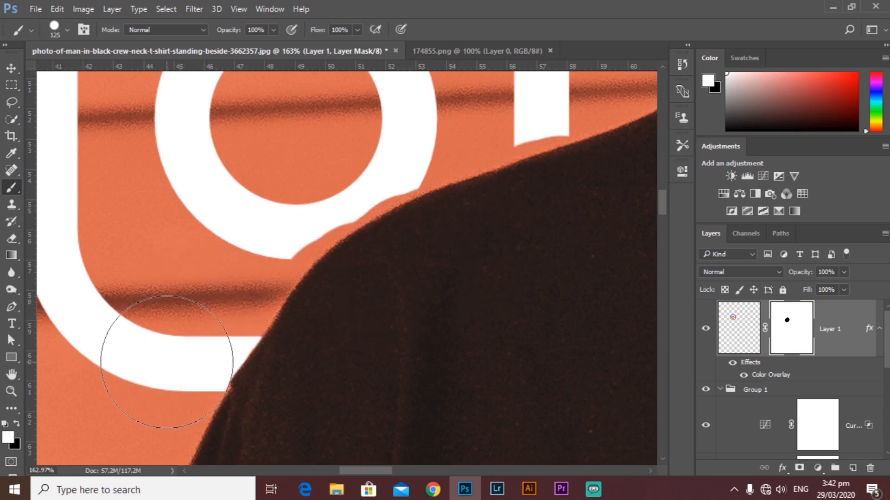
mouse_move(244, 223)
mouse_down()
mouse_move(264, 205)
mouse_move(283, 212)
mouse_move(302, 204)
mouse_move(319, 175)
mouse_move(332, 179)
mouse_move(380, 142)
mouse_up()
scroll(343, 201, down, 1)
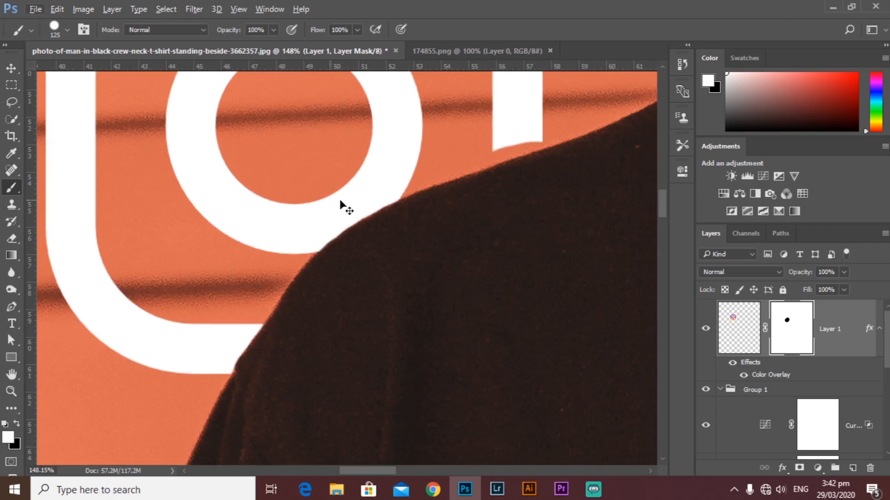
- Restore the end of the logo's vertical bar nearest the neck by painting white on the mask down to the shoulder
scroll(456, 205, right, 3)
scroll(461, 206, down, 1)
scroll(425, 195, up, 2)
mouse_move(427, 195)
mouse_down()
mouse_move(377, 254)
mouse_move(403, 239)
mouse_move(424, 265)
mouse_up()
- Reduce the brush to 10 px and switch to black for touching up the mask where the logo's lower bar meets the sleeve
scroll(204, 340, left, 4)
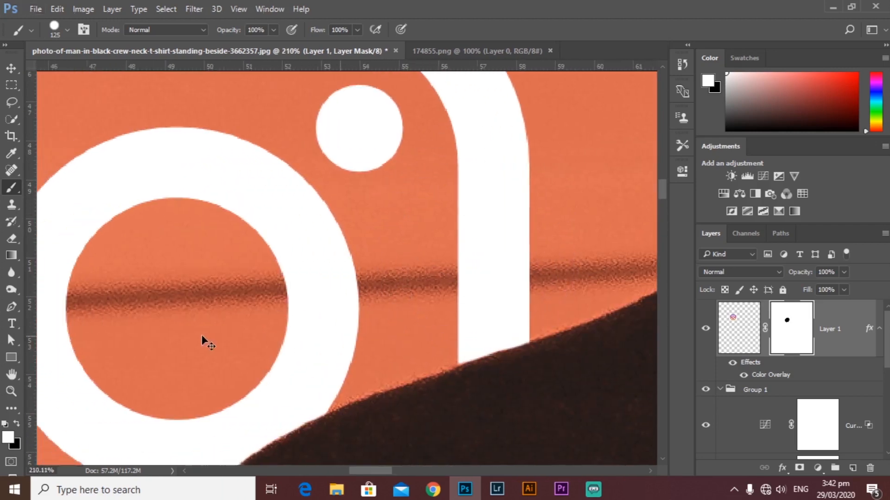
scroll(135, 357, down, 3)
scroll(153, 348, down, 6)
scroll(160, 346, right, 2)
scroll(164, 346, left, 5)
key(bracketleft)
key(bracketleft)
key(bracketleft)
key(bracketleft)
key(bracketleft)
key(bracketleft)
key(bracketleft)
key(bracketleft)
key(bracketleft)
key(bracketleft)
key(bracketleft)
key(bracketleft)
key(bracketleft)
key(bracketleft)
key(x)
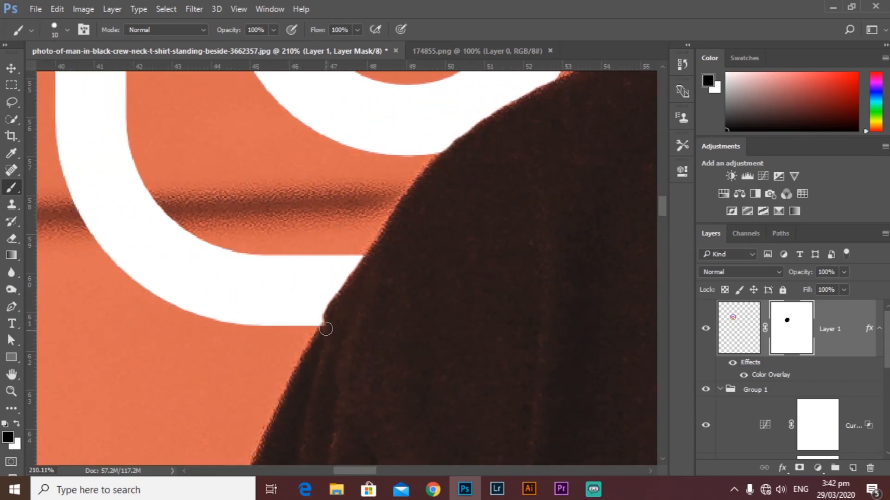
scroll(435, 268, down, 15)
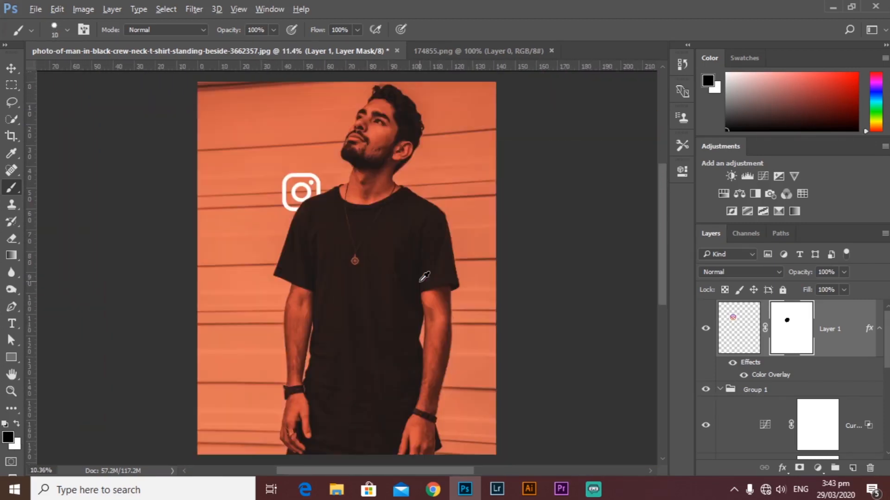
- Open the logo layer's style settings, leave Drop Shadow off and add an Outer Glow effect
key(v)
scroll(300, 216, up, 1)
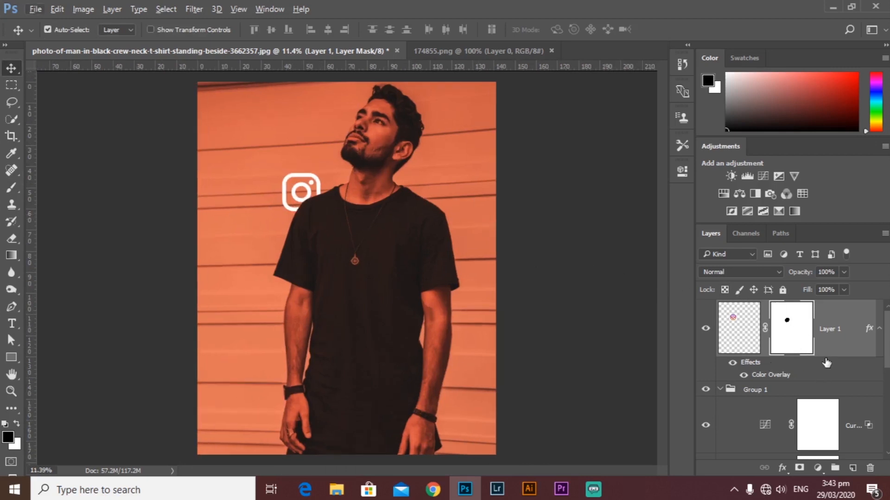
key(ctrl+2)
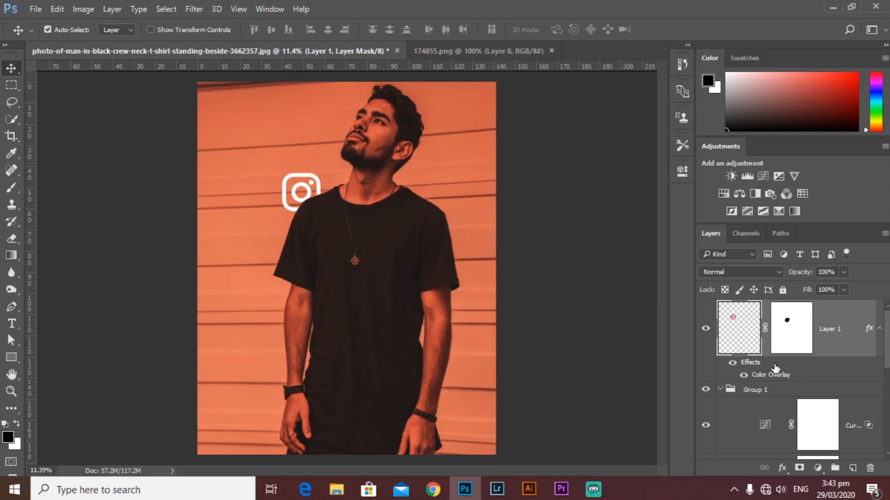
double_click(792, 366)
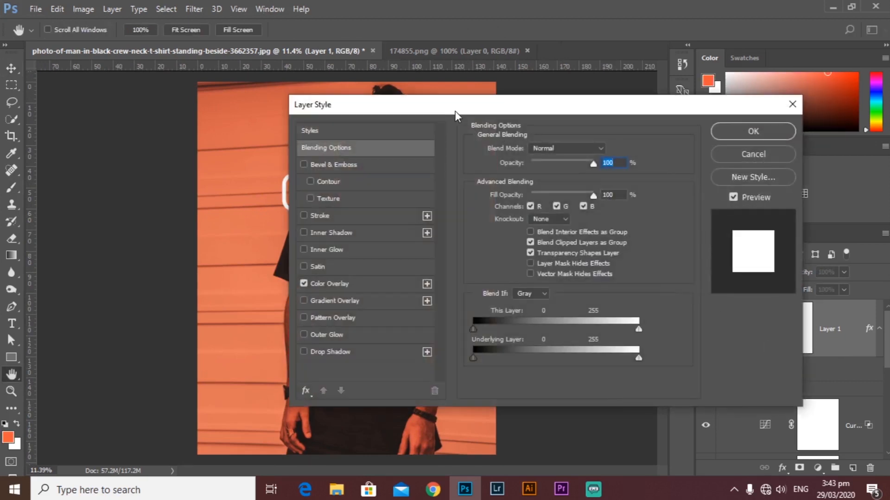
drag(539, 105, 642, 102)
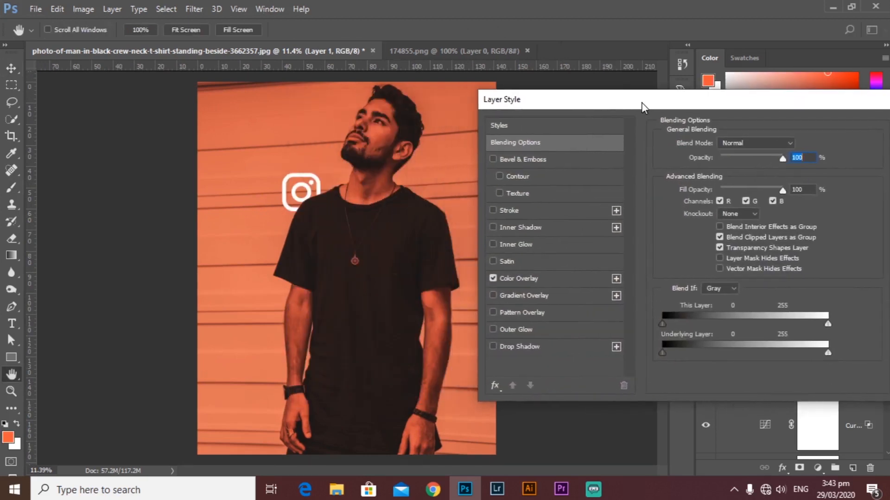
click(558, 280)
click(491, 346)
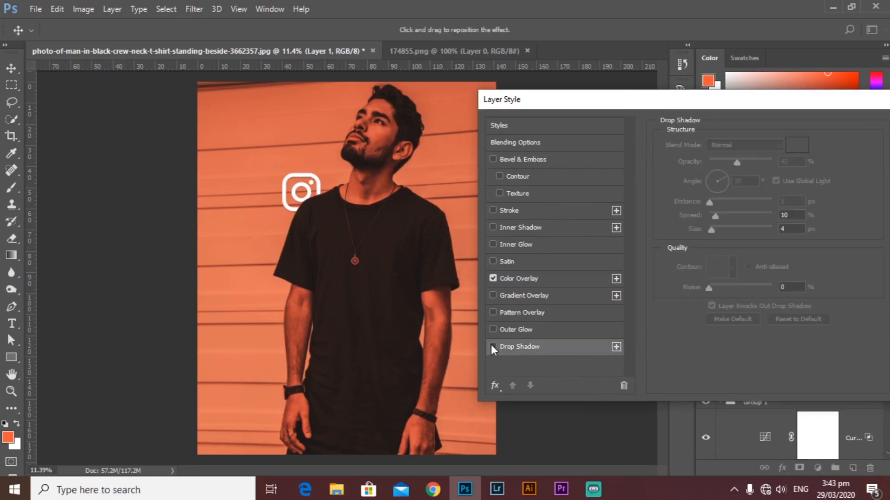
click(522, 328)
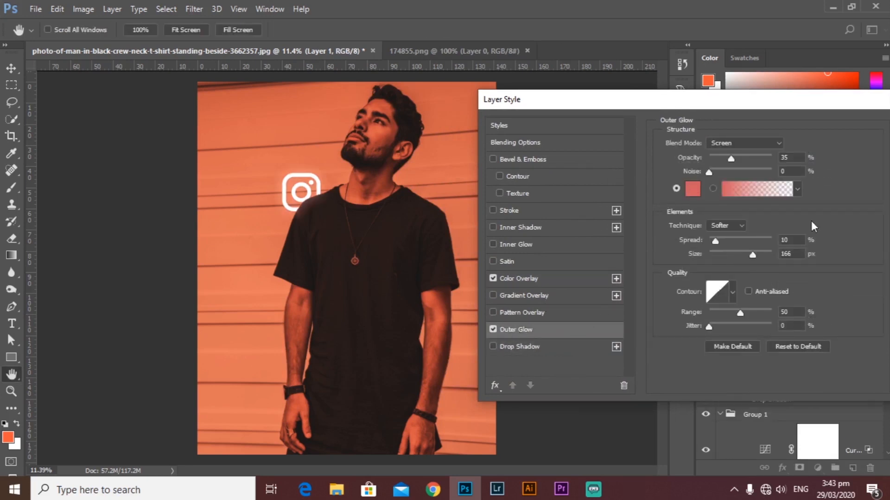
- Try a near-black (0a0000) color for the logo's Outer Glow
click(691, 189)
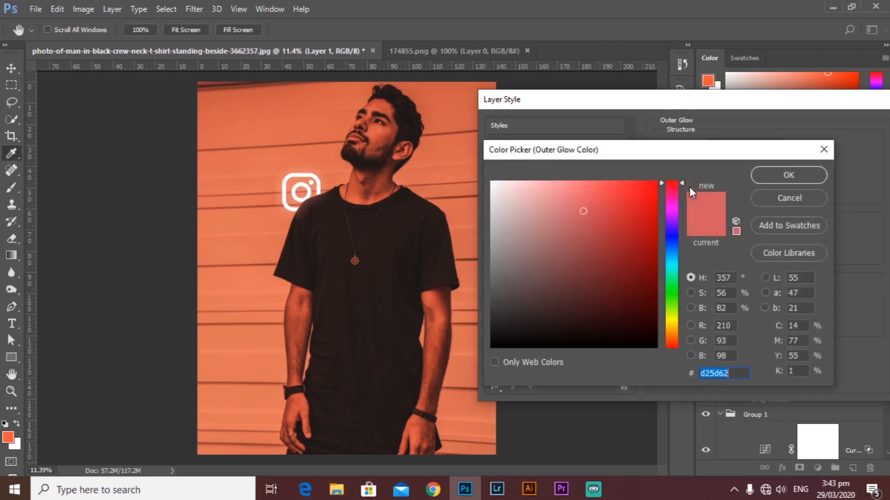
click(656, 342)
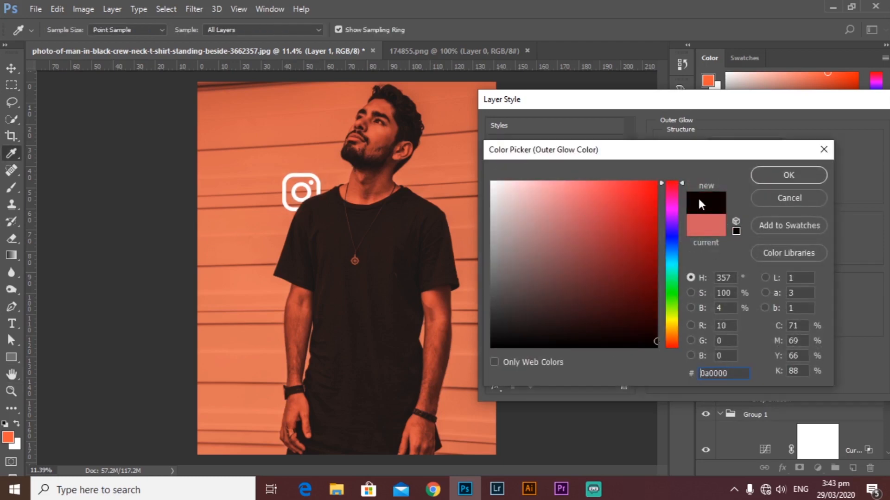
click(771, 176)
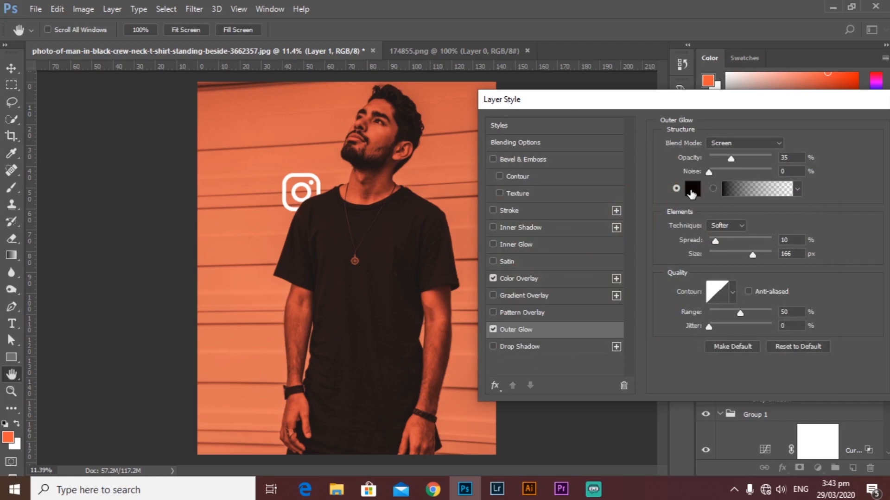
- Set the Outer Glow color to an orange sampled from the wall behind the man (dd6c51) and apply the layer style
click(693, 191)
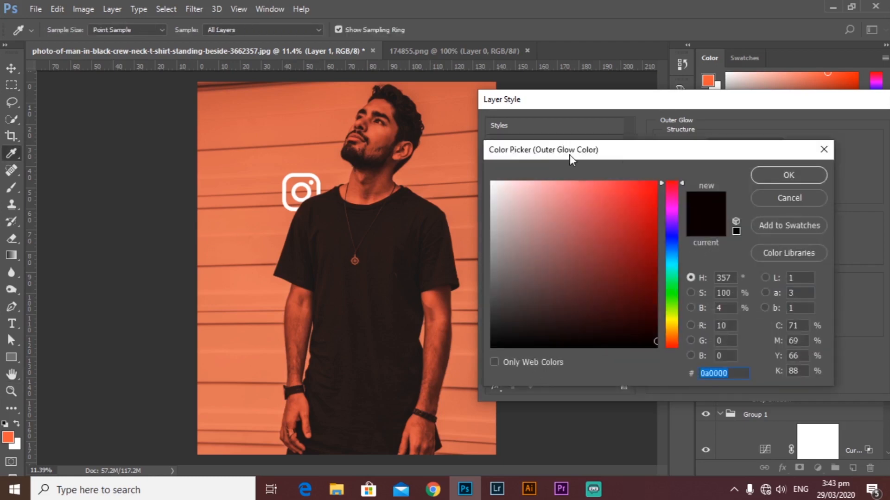
click(447, 140)
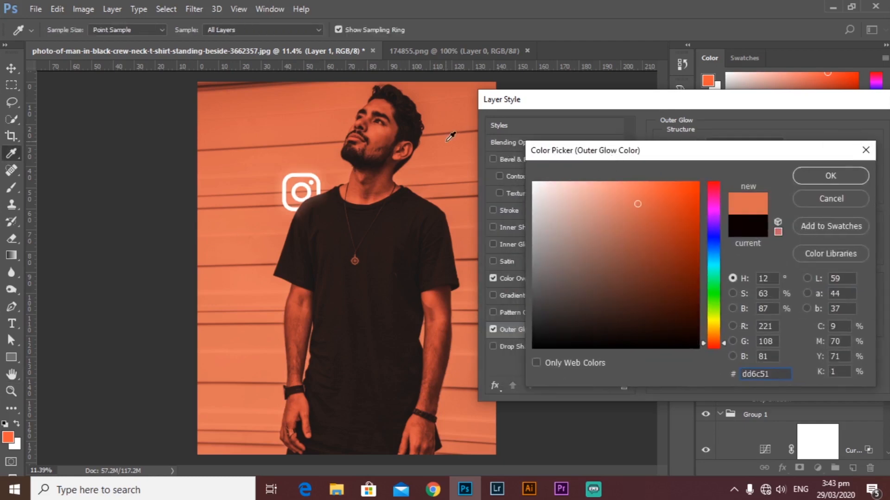
click(751, 175)
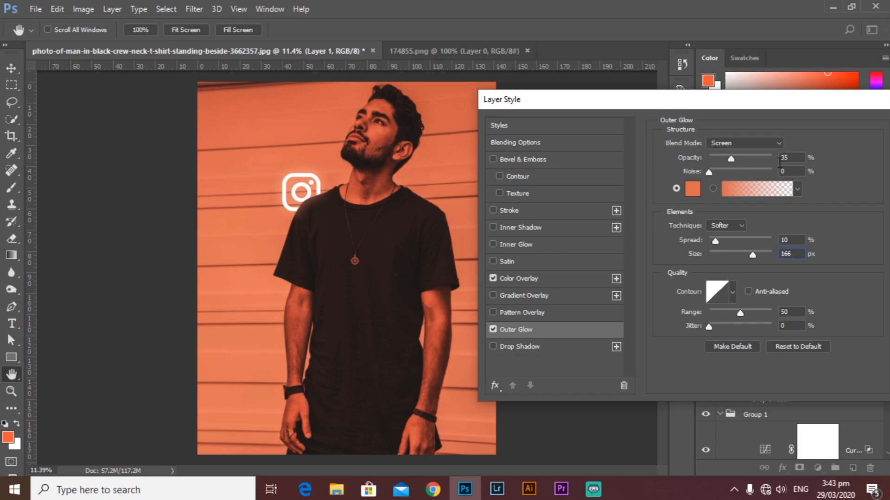
drag(764, 108, 543, 109)
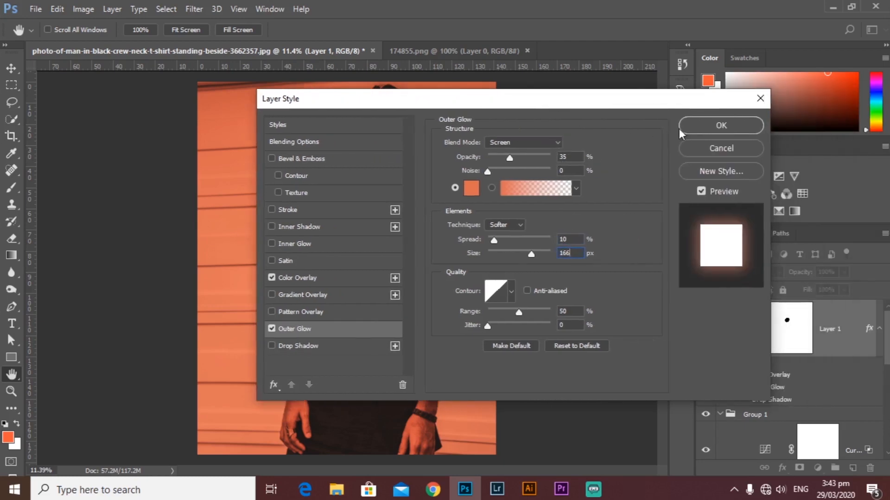
click(720, 130)
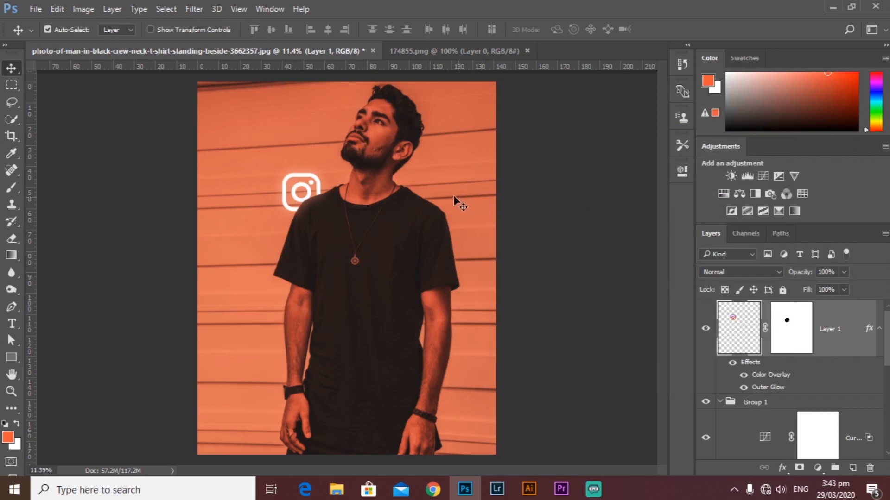
- Close the 174855.png logo document and save the portrait as a layered Photoshop (PSD) file in the Instagram edit folder with Maximize Compatibility on
click(452, 51)
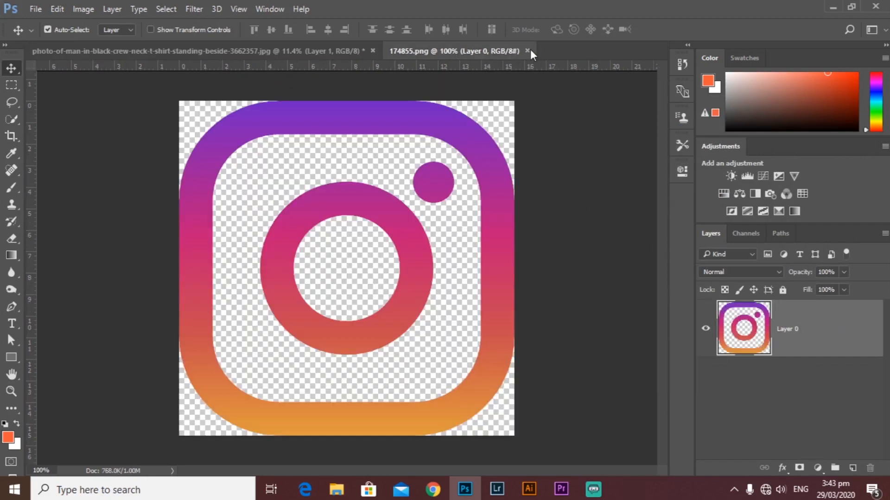
click(528, 51)
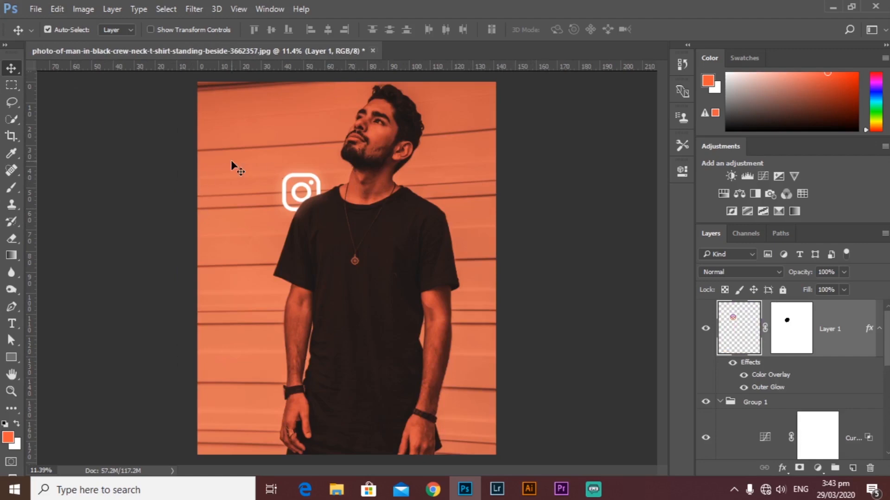
click(35, 9)
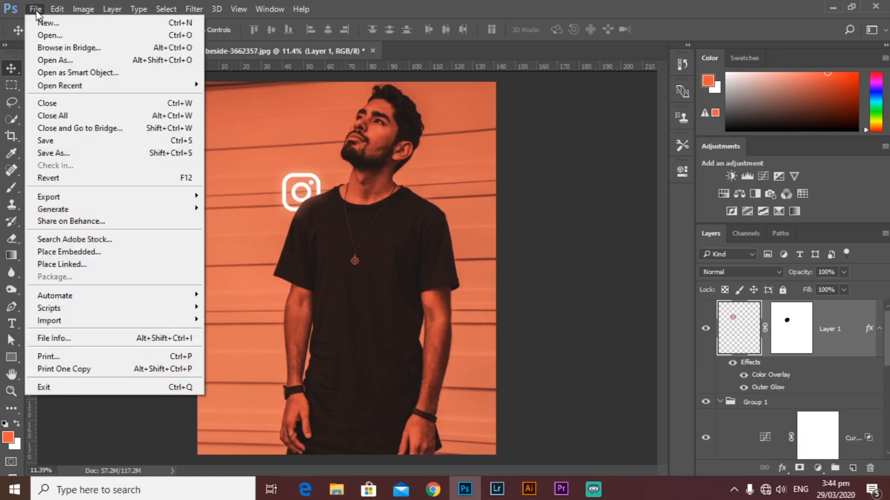
click(66, 152)
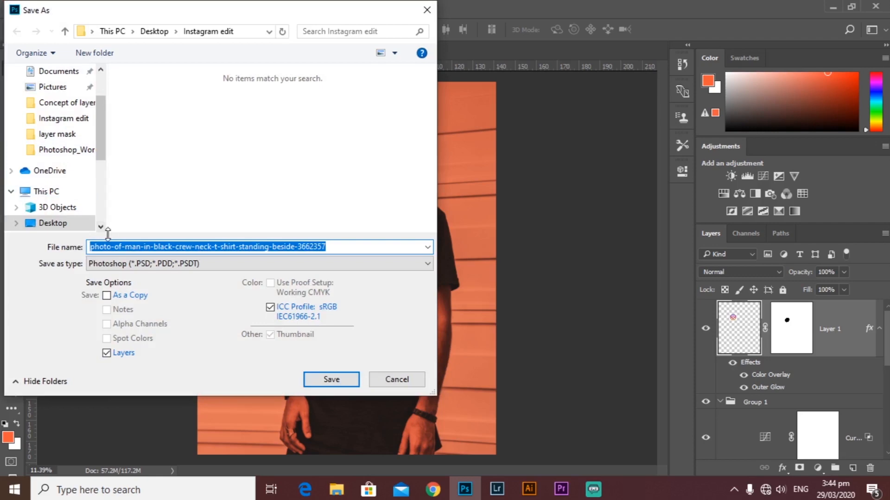
click(124, 262)
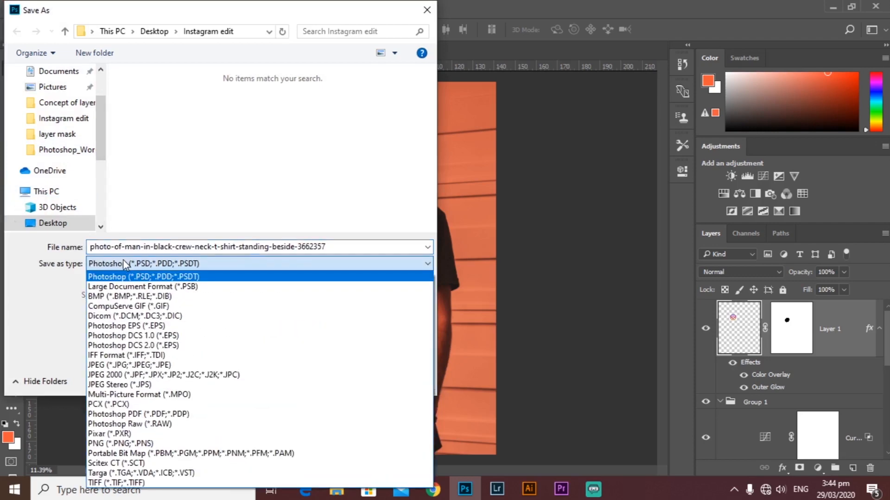
click(123, 263)
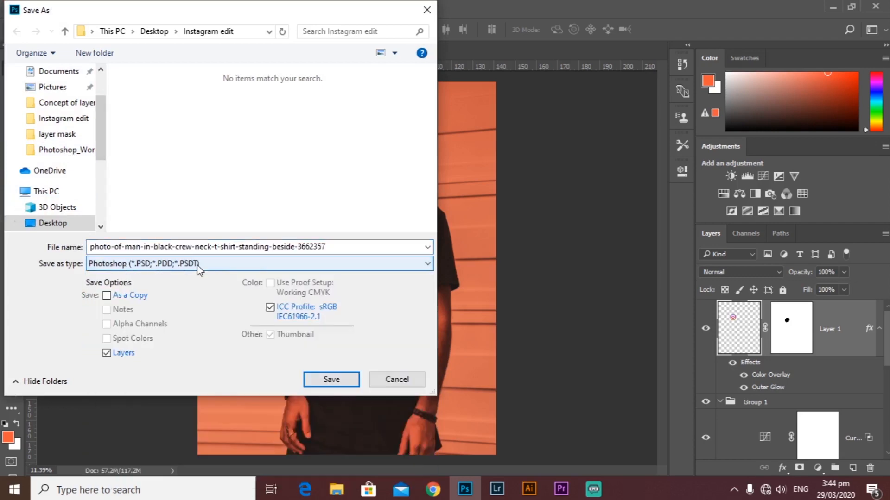
click(350, 381)
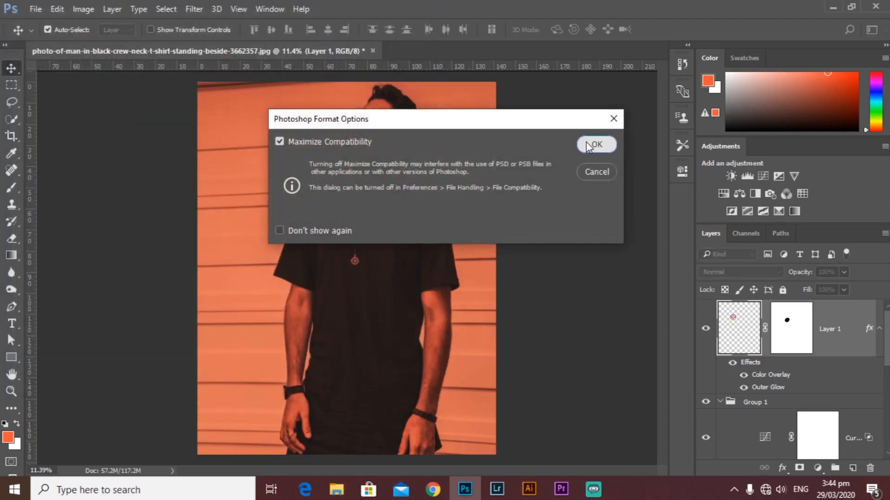
click(591, 145)
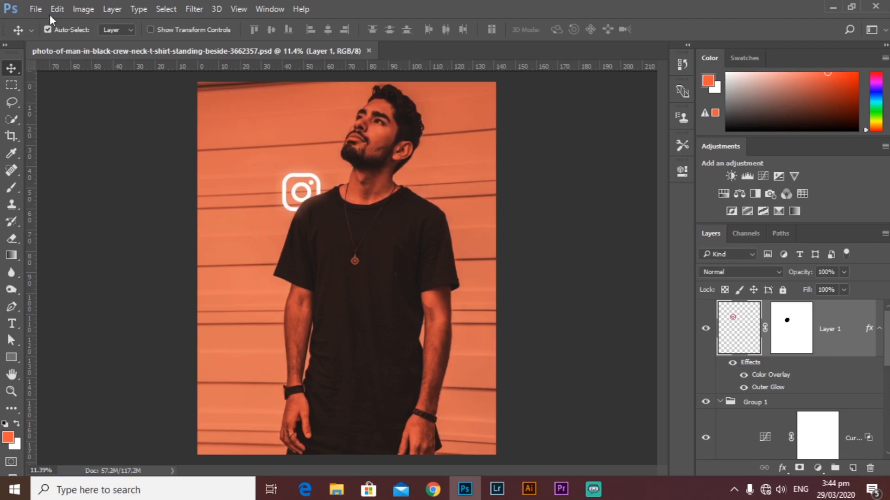
- Save a JPEG copy in the Instagram edit folder with "edit" appended to the file name, at quality 12 (Maximum), Baseline ("Standard")
click(39, 9)
click(93, 153)
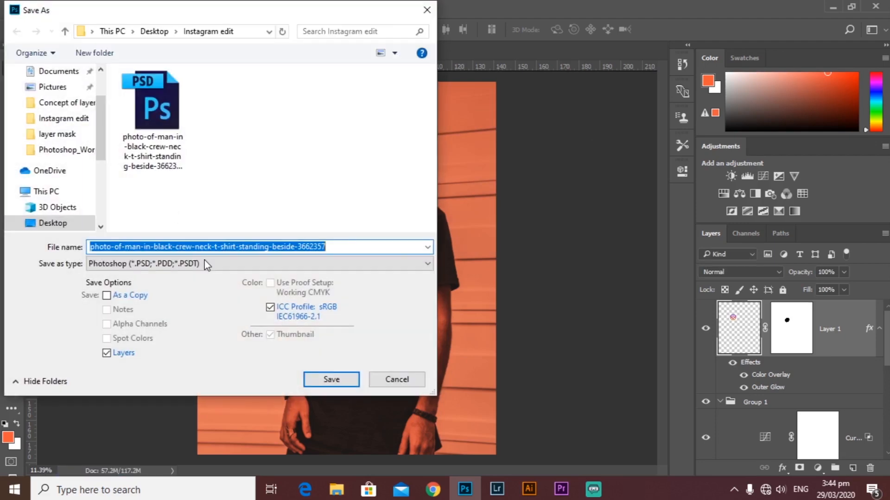
click(204, 263)
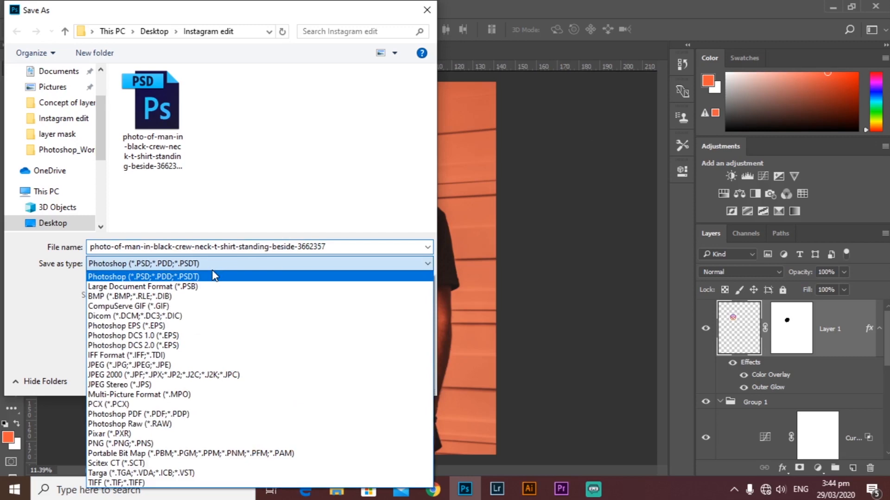
click(187, 365)
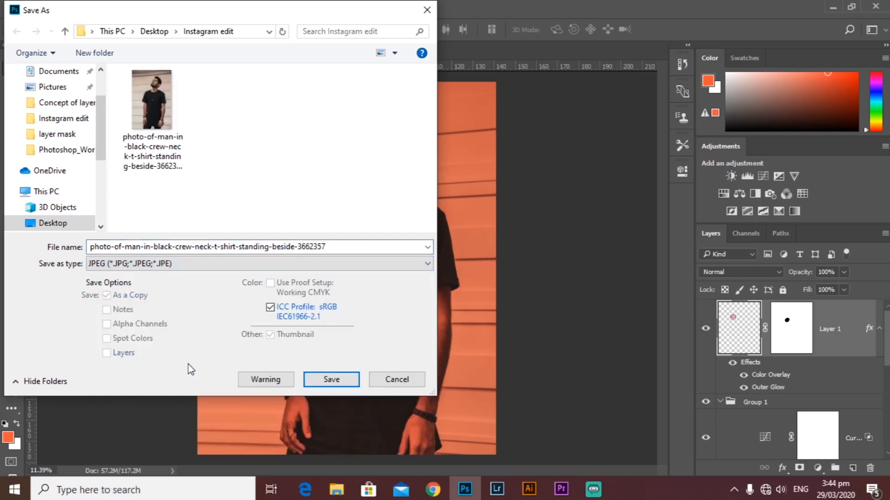
double_click(334, 246)
click(334, 246)
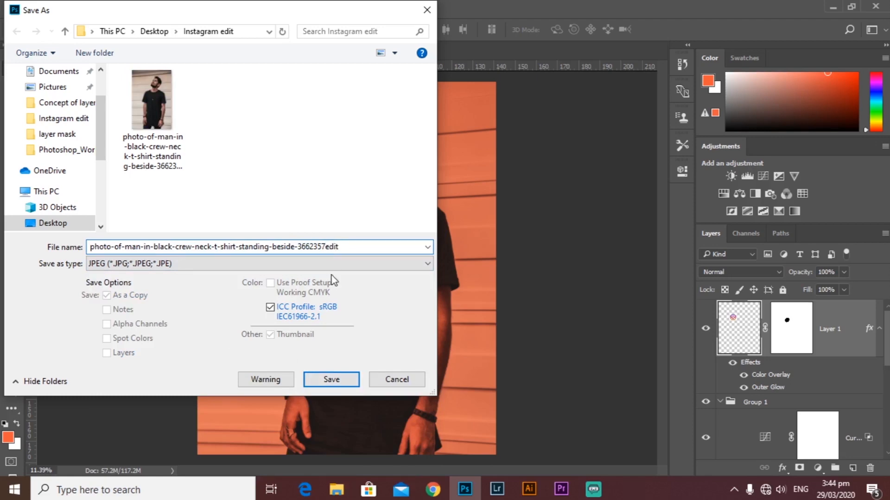
click(332, 379)
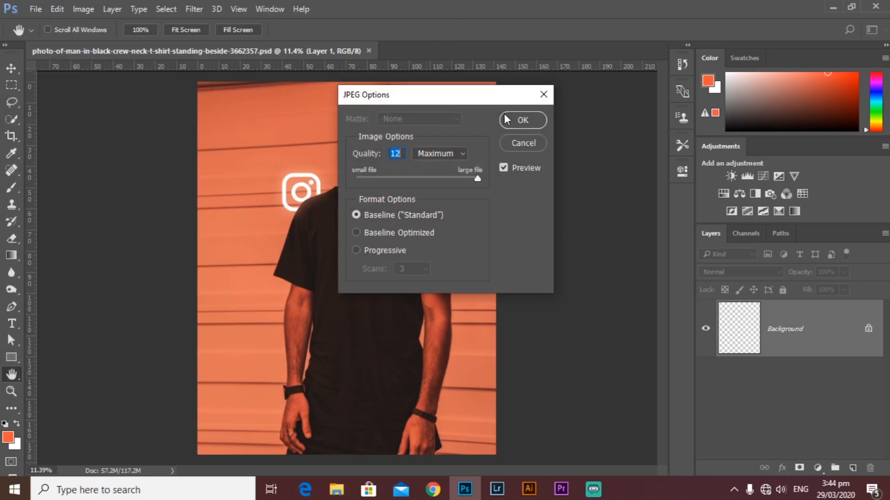
click(507, 120)
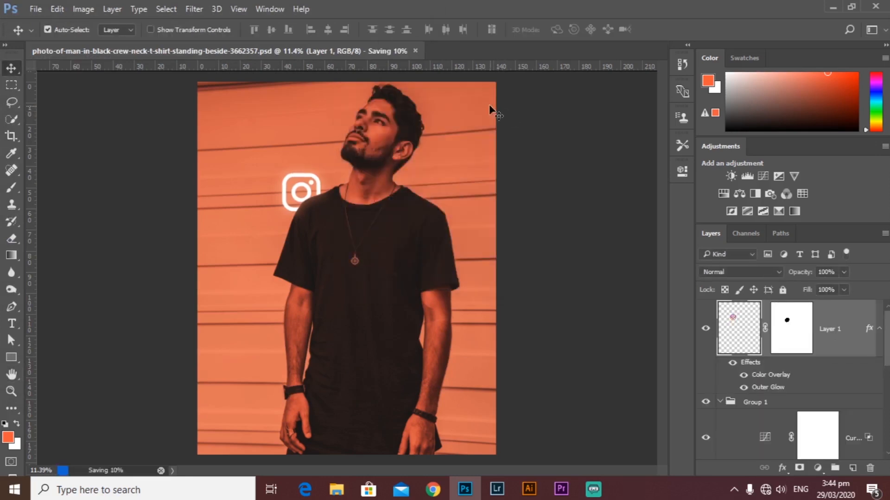